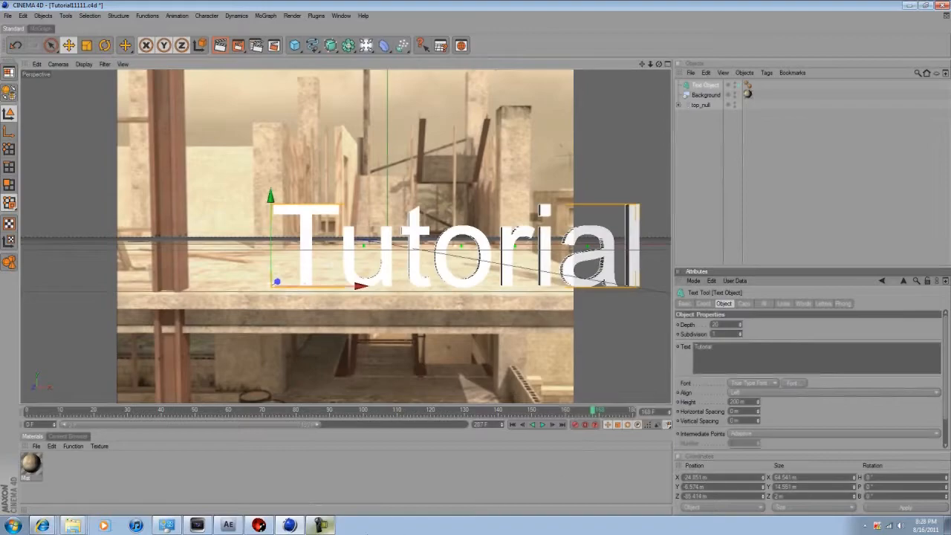
click(336, 527)
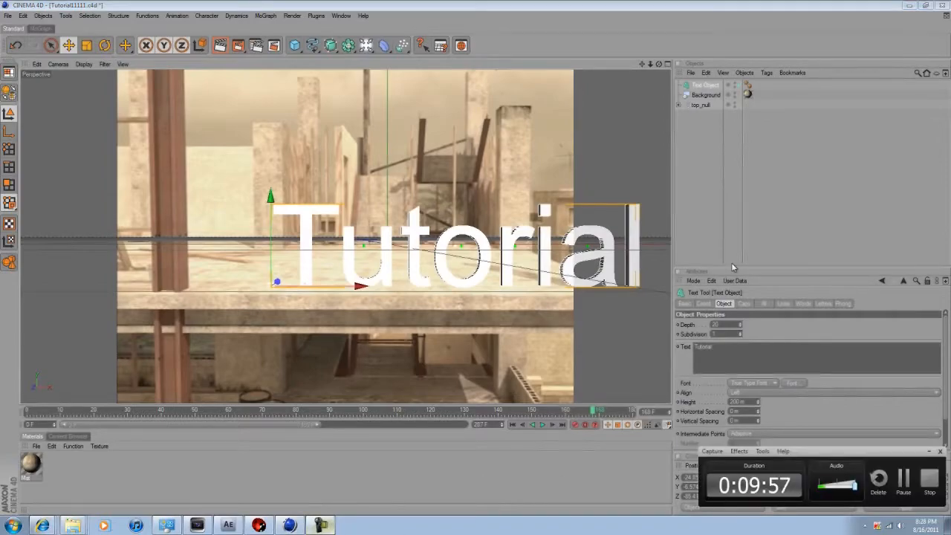
click(837, 375)
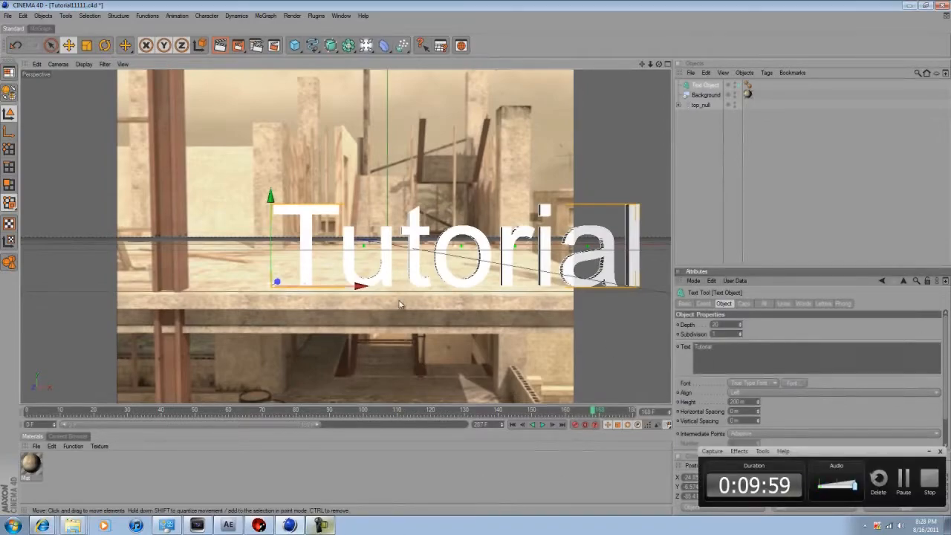
Reduce the text's height to 166 m and shift the text along X so it sits over the concrete ledge
drag(356, 289, 274, 288)
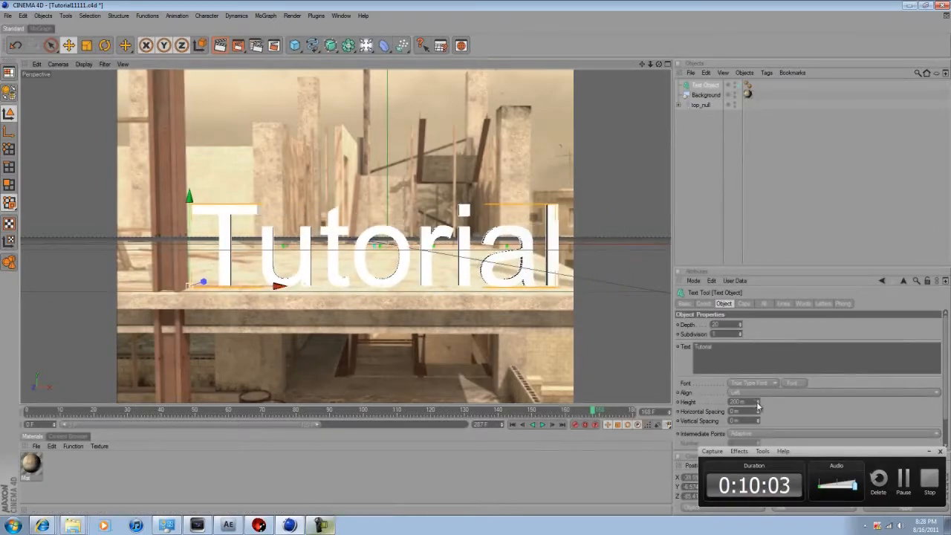
drag(757, 402, 722, 369)
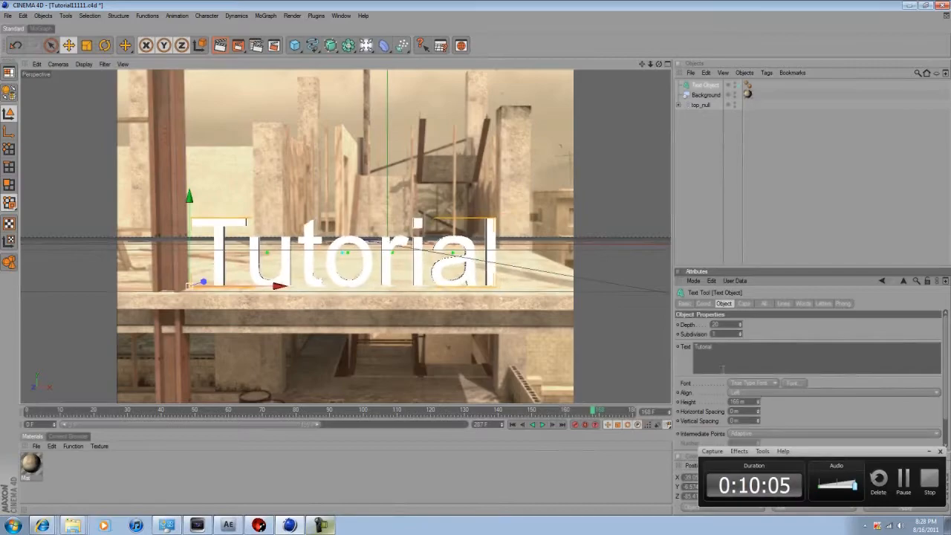
drag(281, 286, 317, 286)
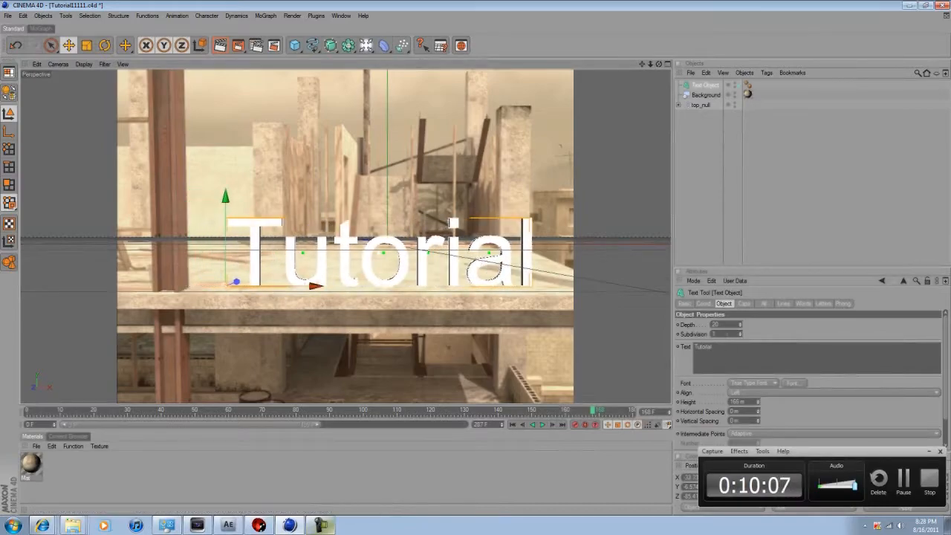
Change the text's font to Bebas and shift the text along X to about -39.5 m
click(793, 383)
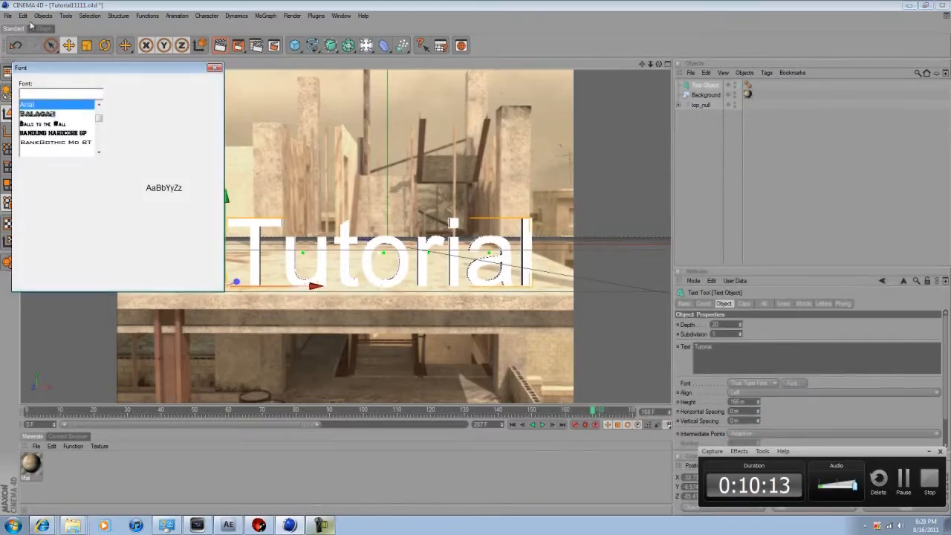
text(Bebas)
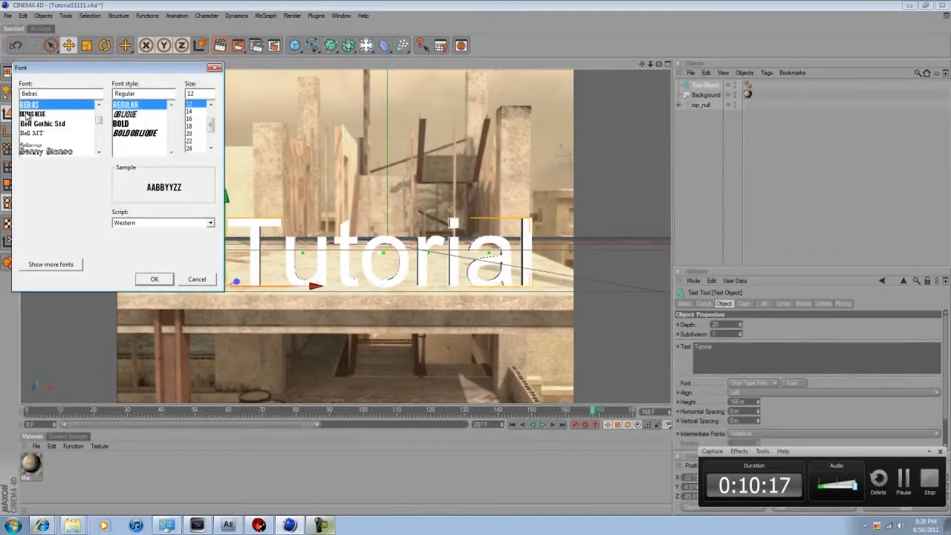
click(153, 279)
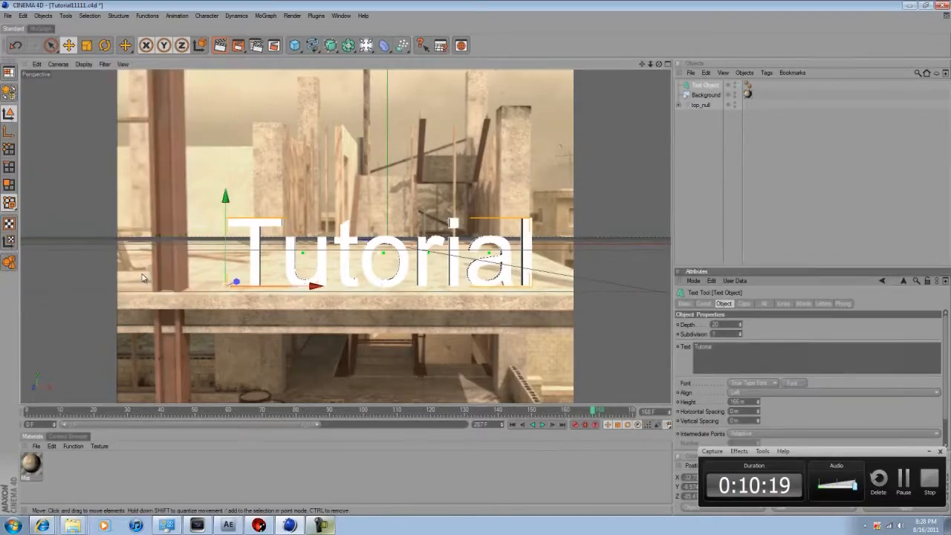
click(928, 450)
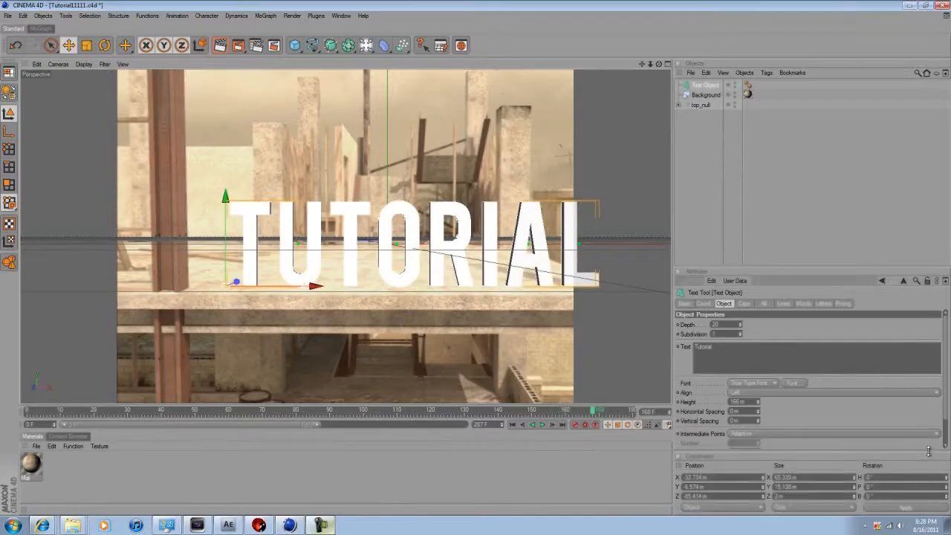
drag(309, 290, 272, 290)
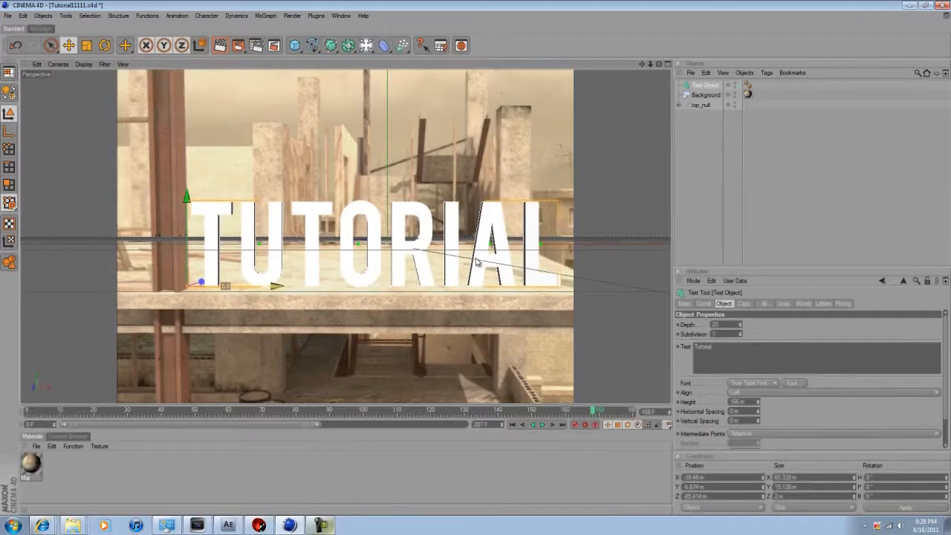
drag(555, 412, 644, 412)
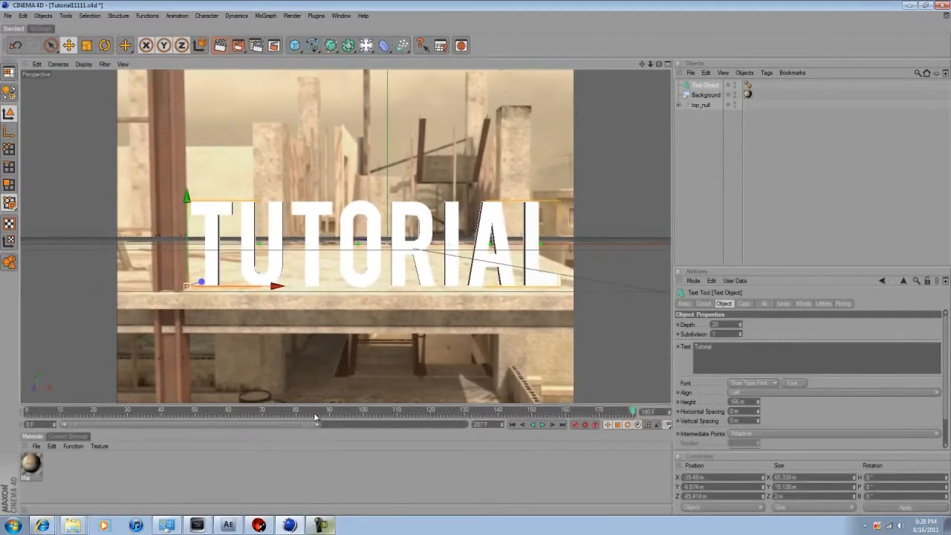
Create a new blue material with RGB 0, 113, 216 and enable its Reflection channel at a low brightness
double_click(58, 468)
double_click(30, 462)
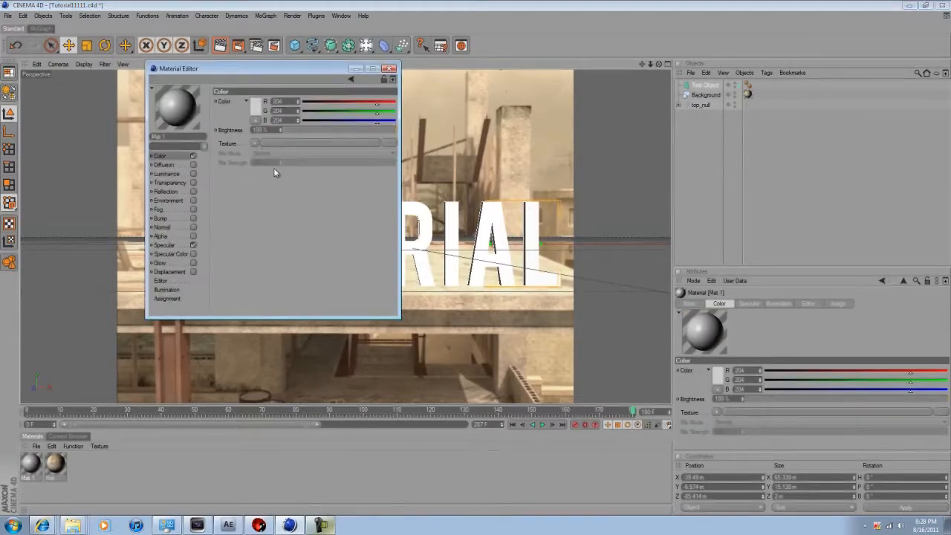
drag(377, 112, 344, 112)
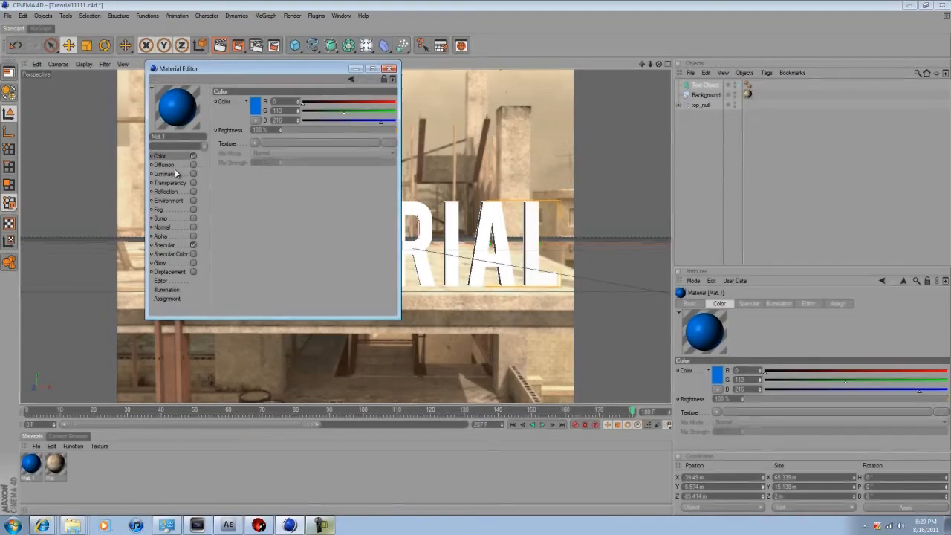
click(192, 191)
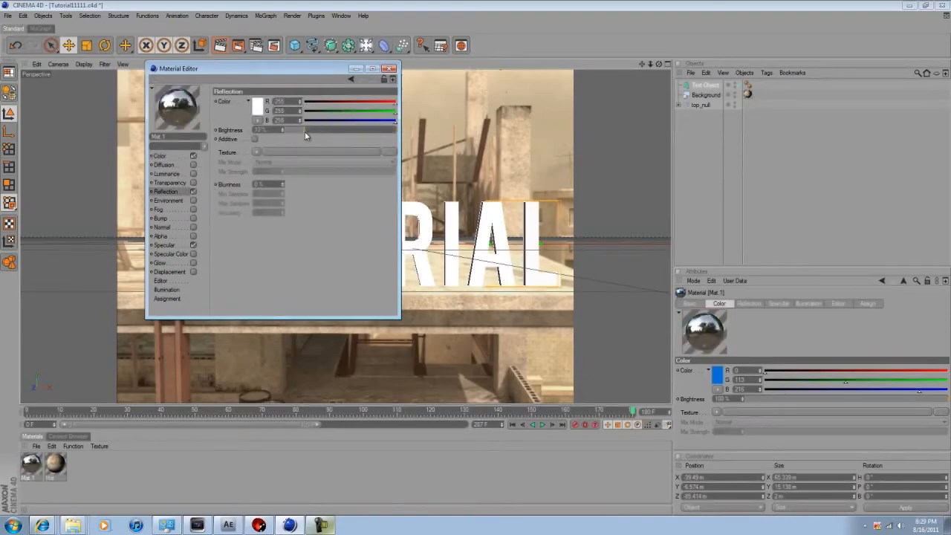
click(255, 152)
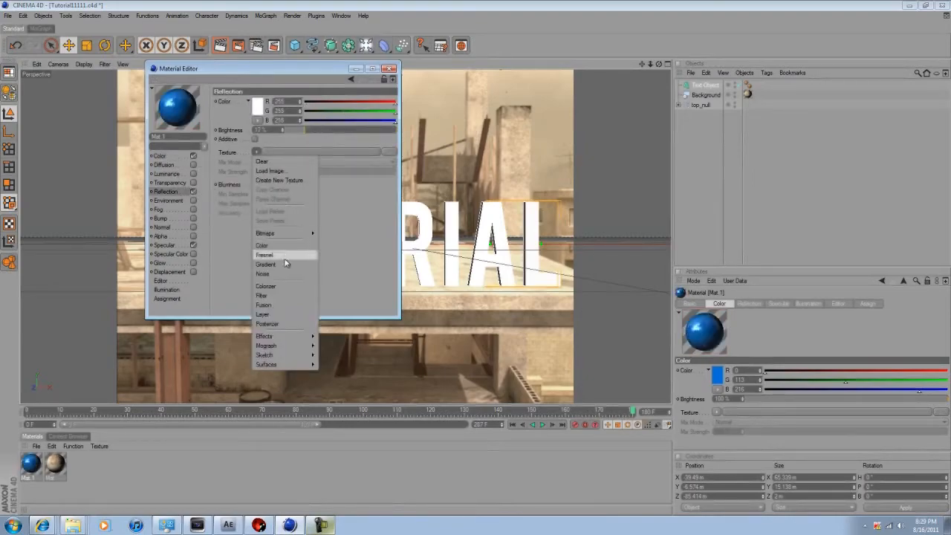
click(295, 239)
click(389, 69)
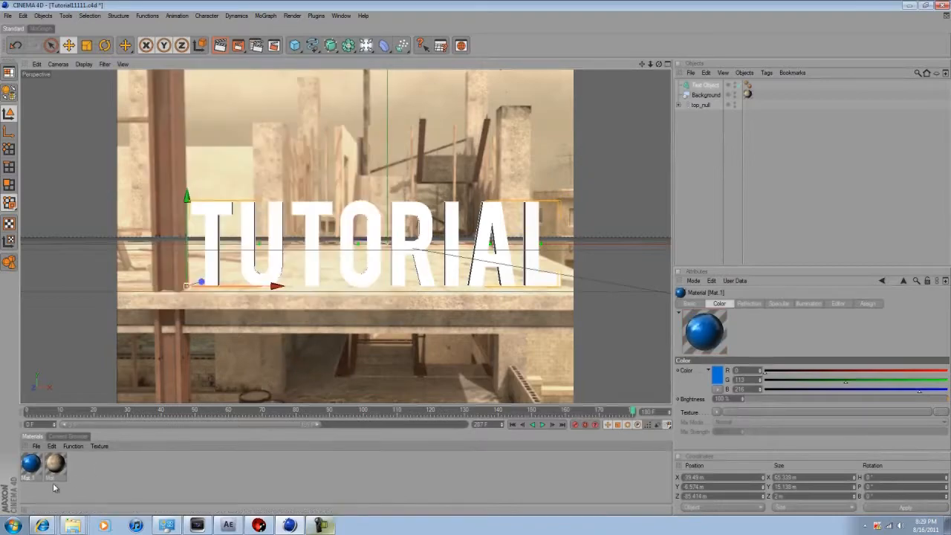
Apply the blue material to the text and render a preview of the perspective view
drag(234, 234, 247, 237)
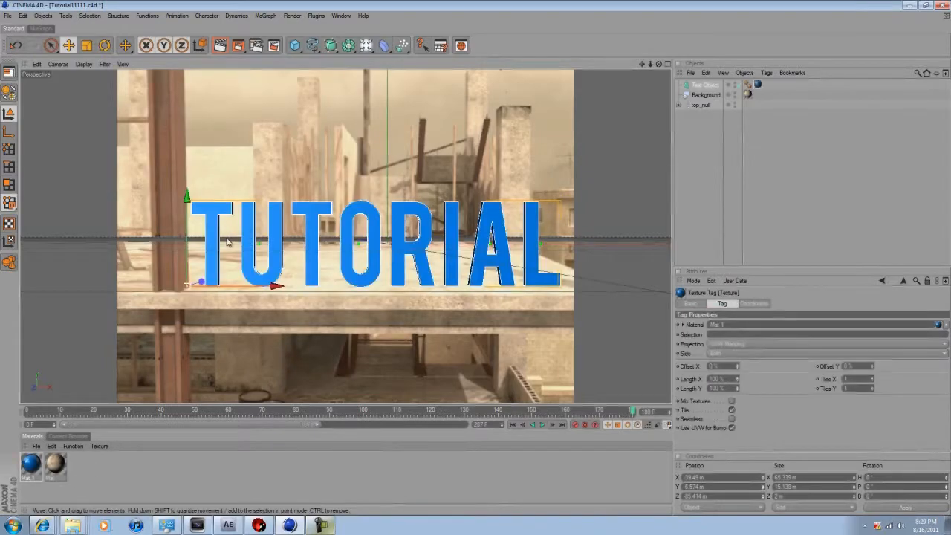
click(220, 45)
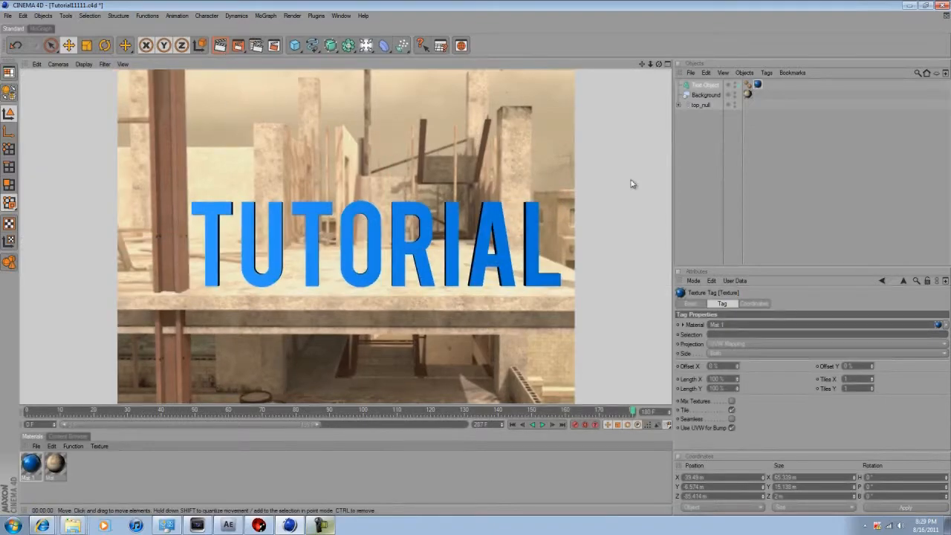
Set both the start and end caps of the text object to Fillet Cap
click(707, 87)
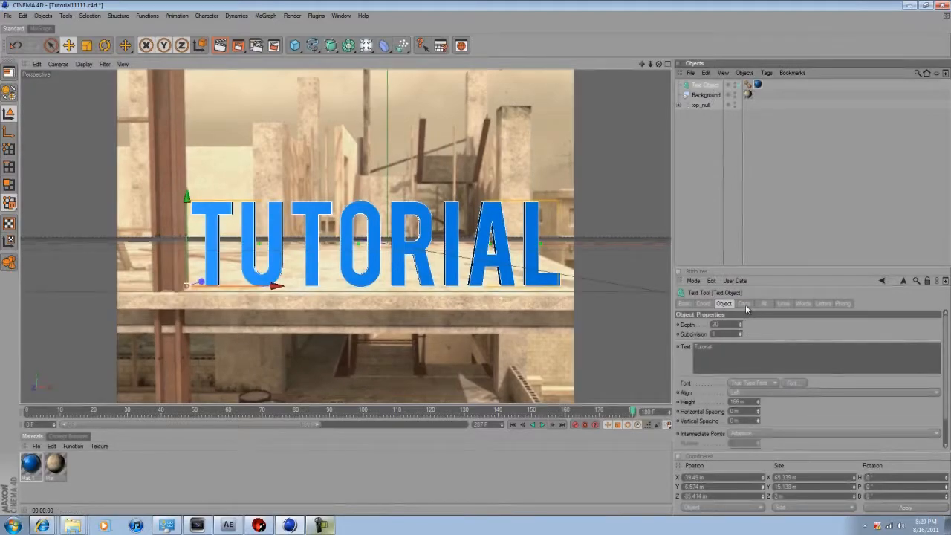
click(745, 304)
click(765, 327)
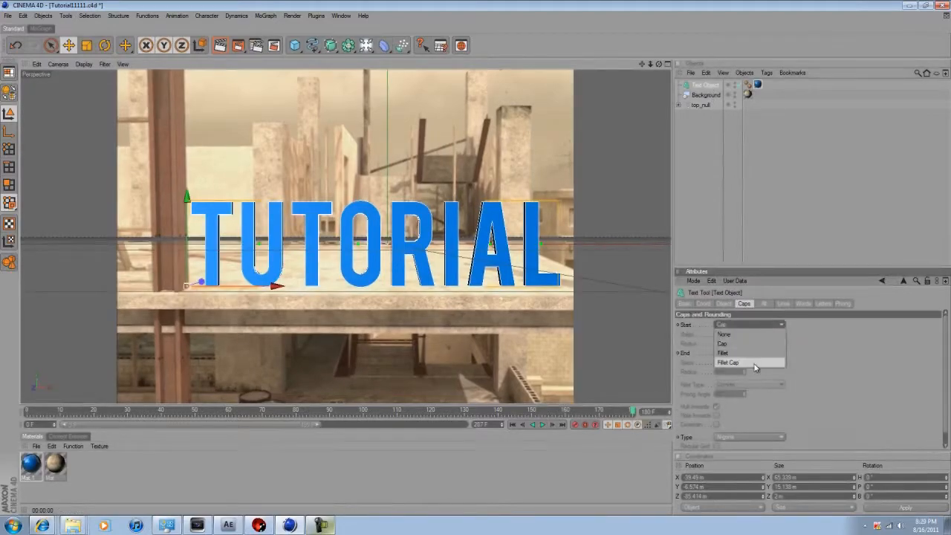
click(752, 362)
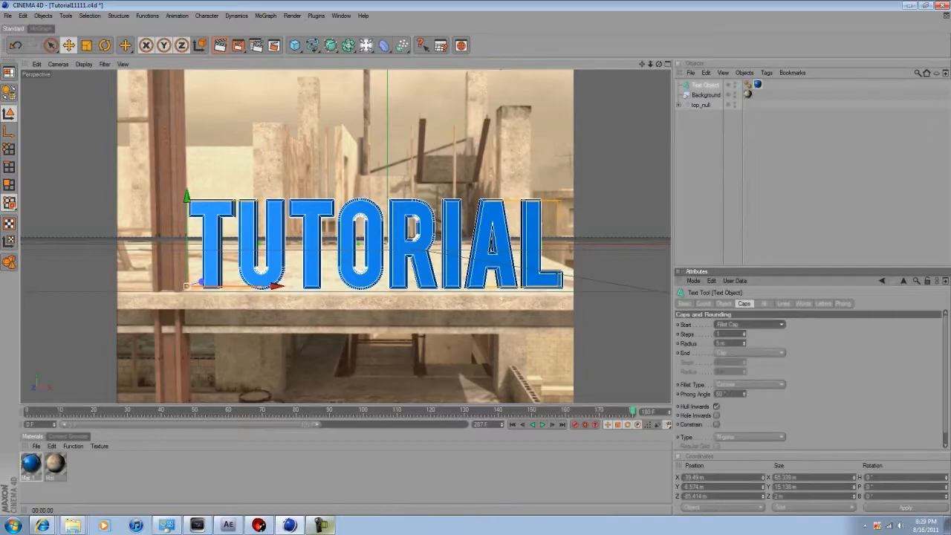
click(743, 353)
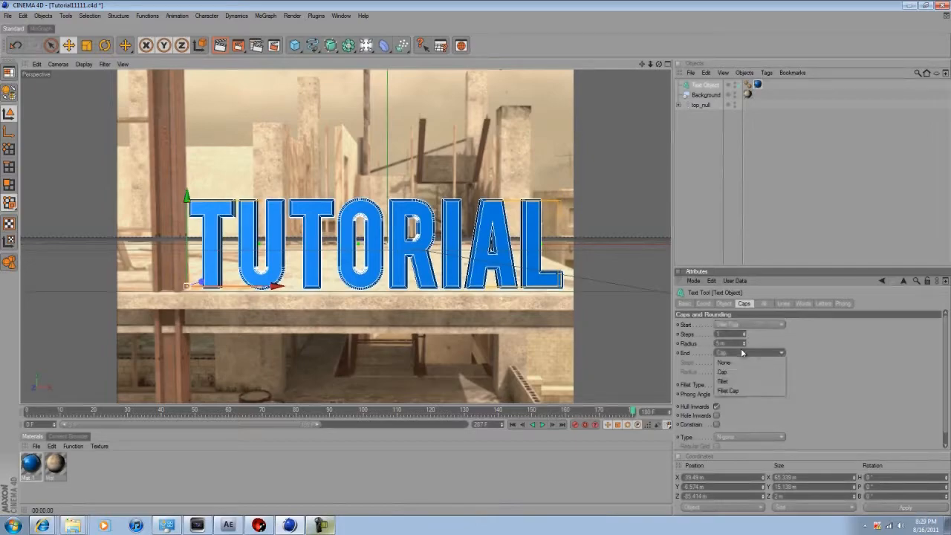
click(750, 392)
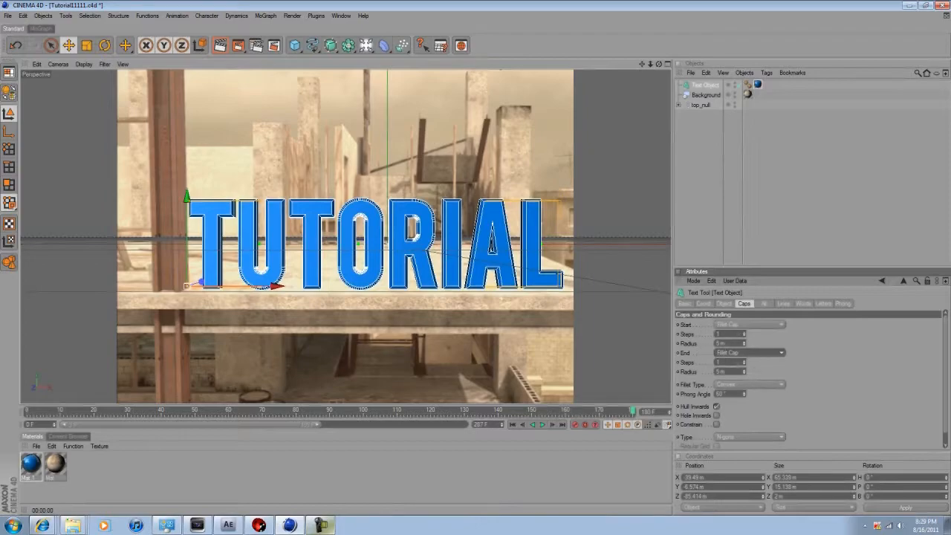
Scrub the timeline to frame 152 and render the view to check the filleted text
drag(332, 410, 539, 409)
click(221, 45)
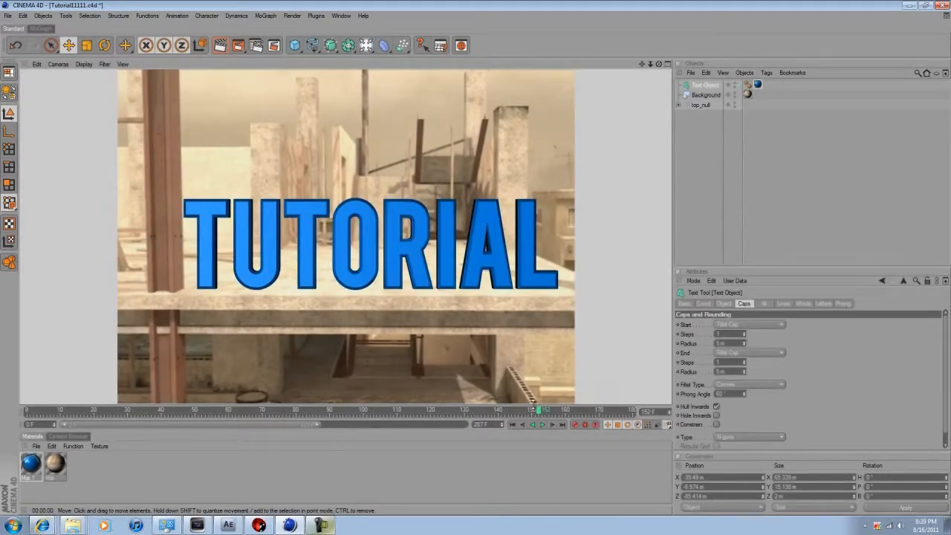
drag(533, 402, 614, 396)
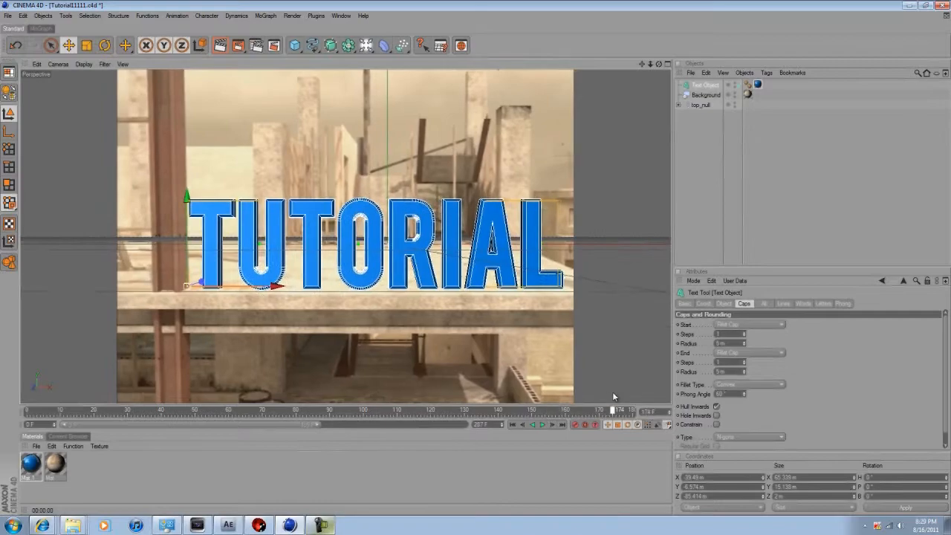
click(705, 136)
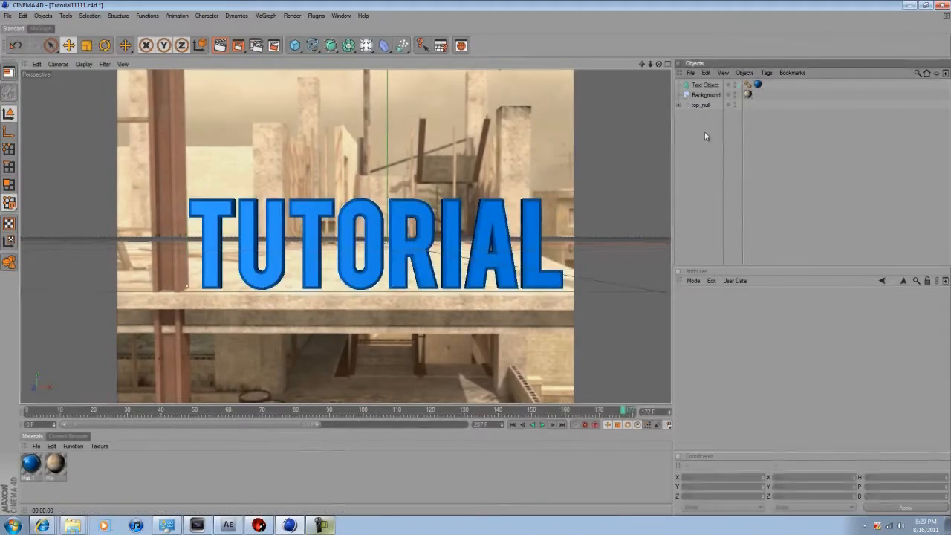
click(295, 47)
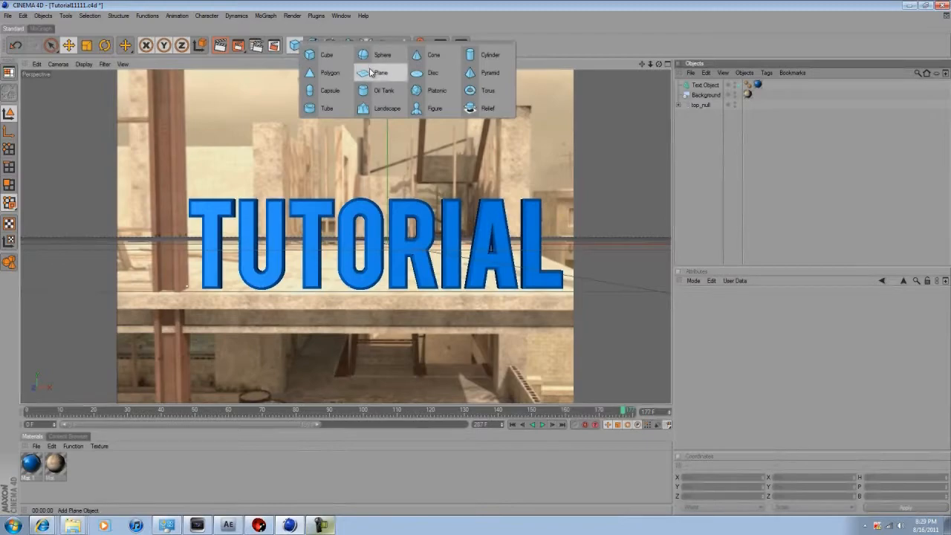
click(367, 46)
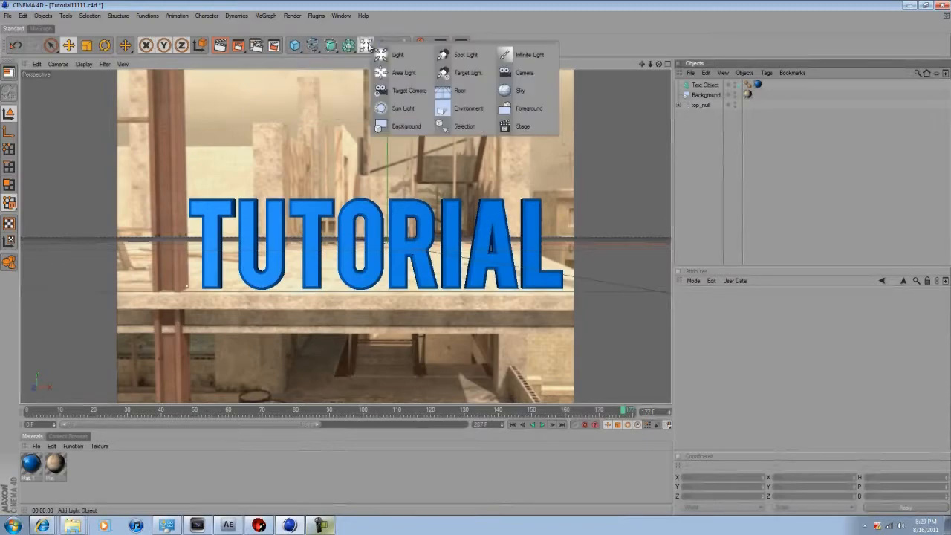
click(456, 92)
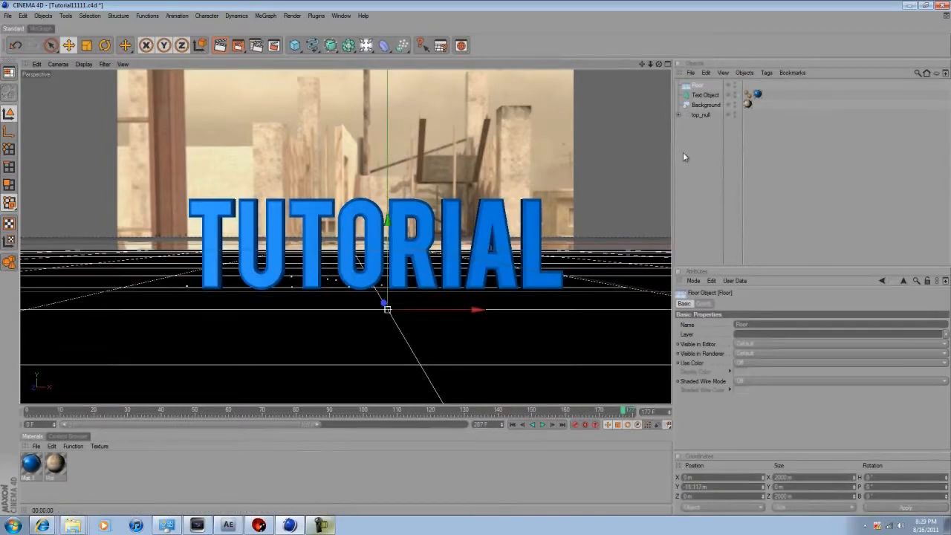
click(697, 89)
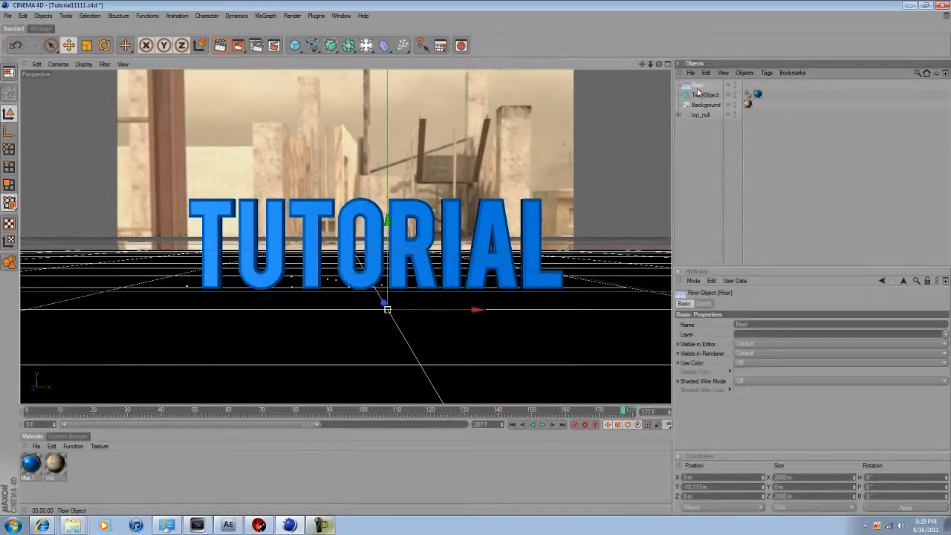
key(Delete)
Add a plane and move it vertically to meet the base of the text, at Y about -7.2 m
click(294, 46)
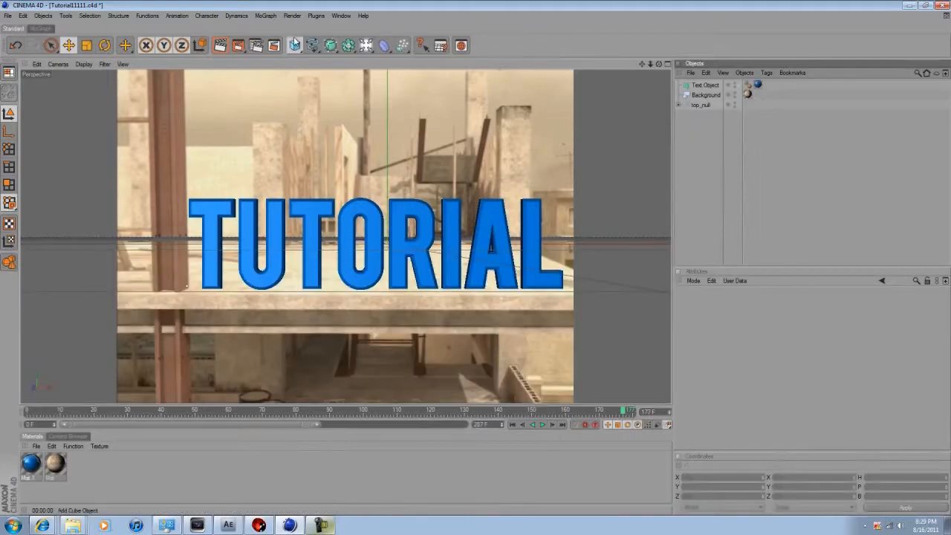
click(315, 74)
drag(384, 179, 475, 257)
drag(658, 65, 659, 66)
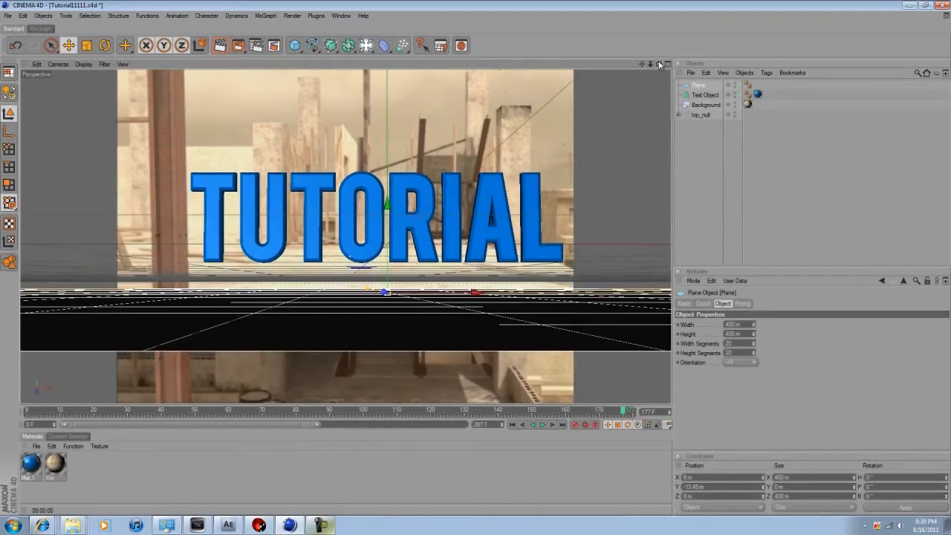
drag(387, 203, 475, 257)
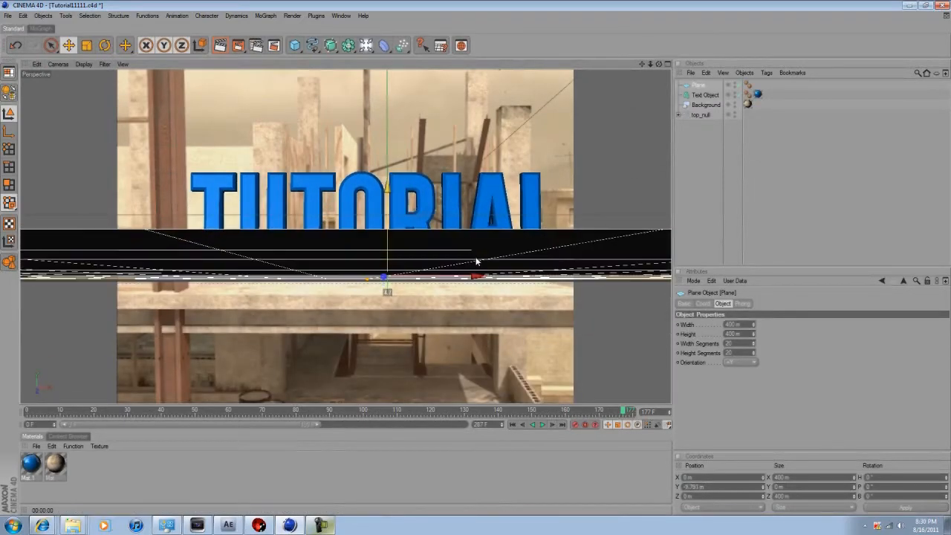
drag(658, 65, 476, 260)
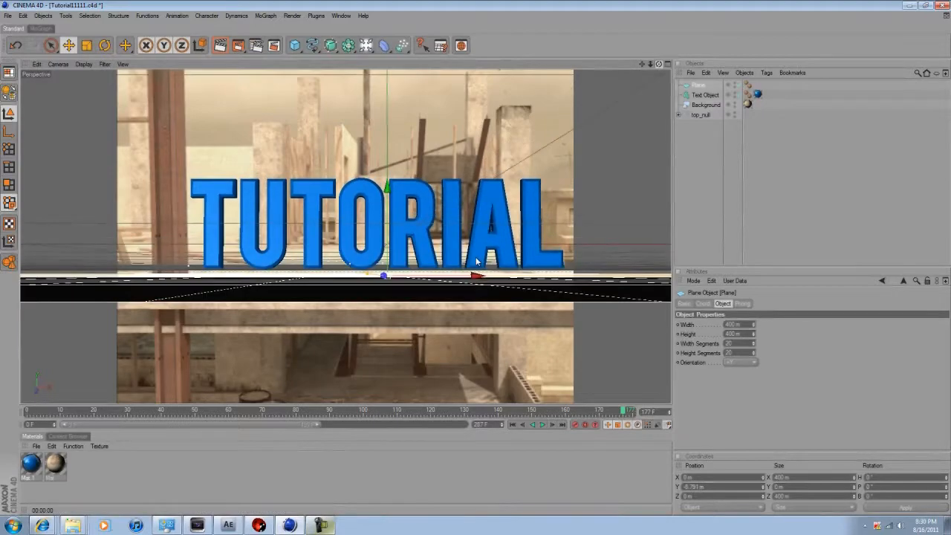
drag(387, 191, 476, 261)
drag(657, 64, 476, 259)
drag(389, 183, 476, 259)
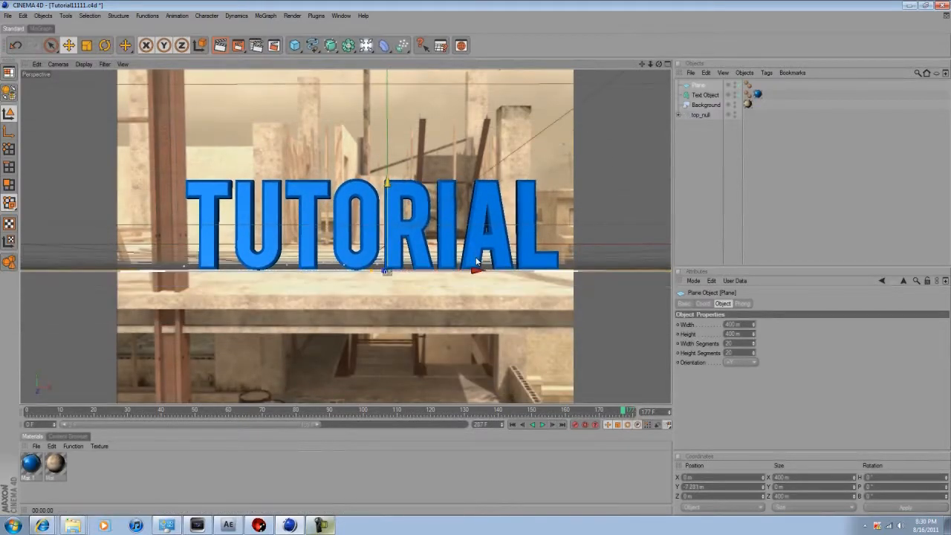
Resize the plane to 142 m wide and 271 m high, and render the view at frame 161
click(566, 408)
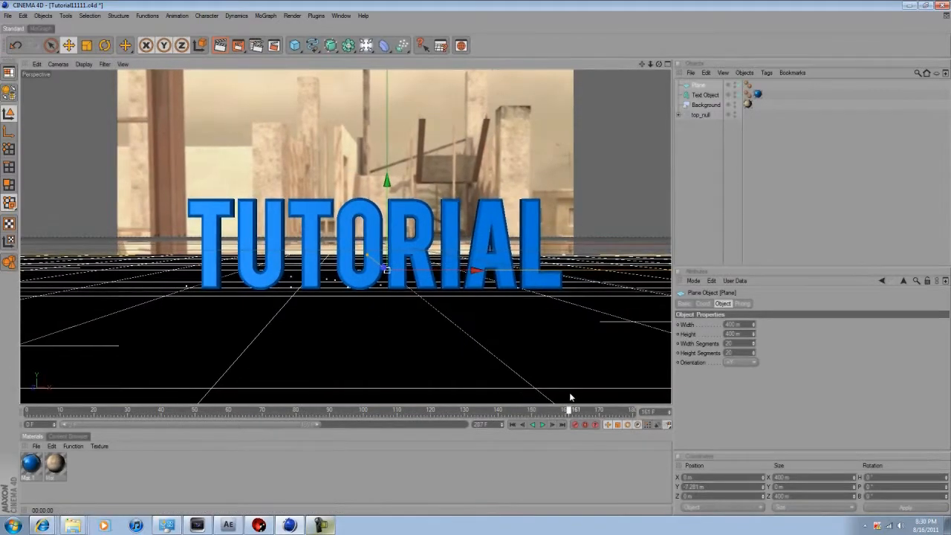
drag(753, 323, 754, 336)
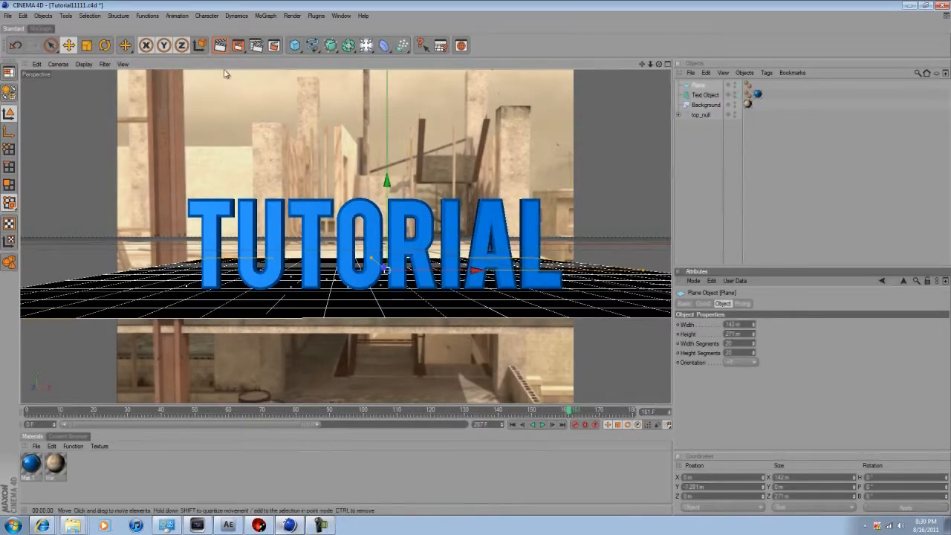
click(219, 46)
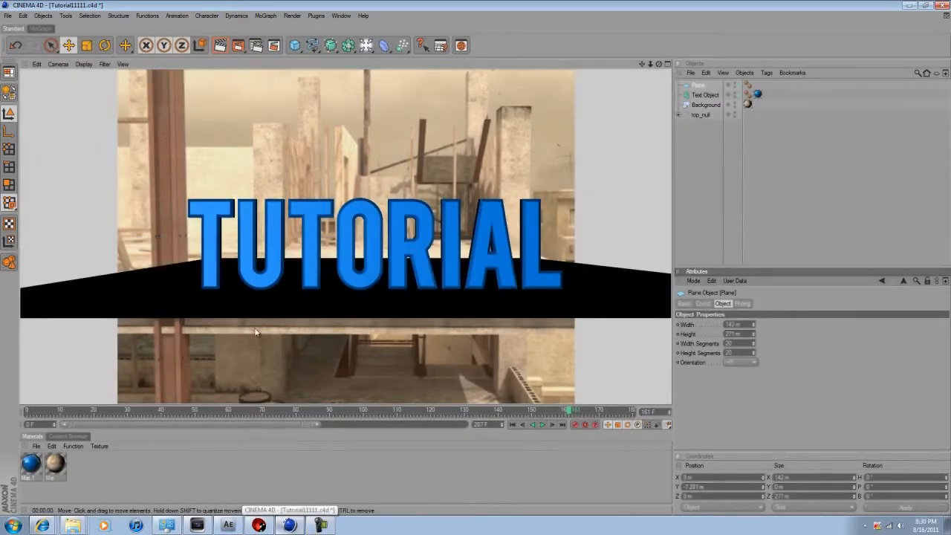
Apply the background footage material to the plane and set its texture projection to Frontal
click(118, 463)
drag(54, 465, 702, 86)
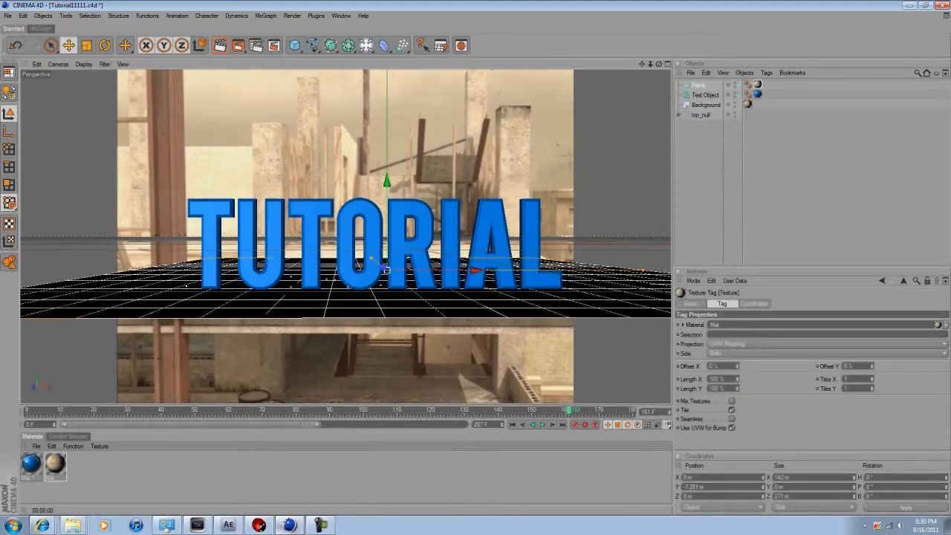
click(736, 344)
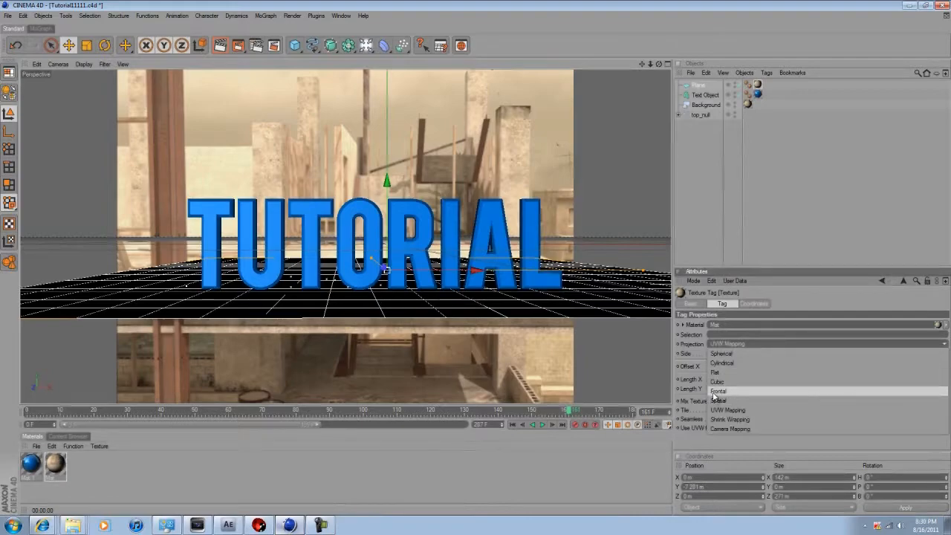
click(724, 398)
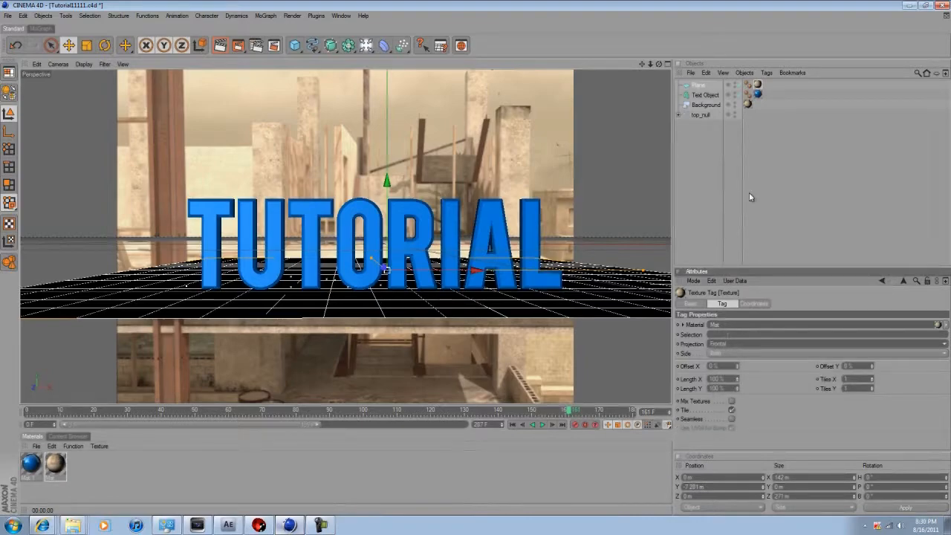
Add a Compositing tag to the plane with Self Shadowing off and Compositing Background on, and render the view
right_click(698, 86)
mouse_move(714, 92)
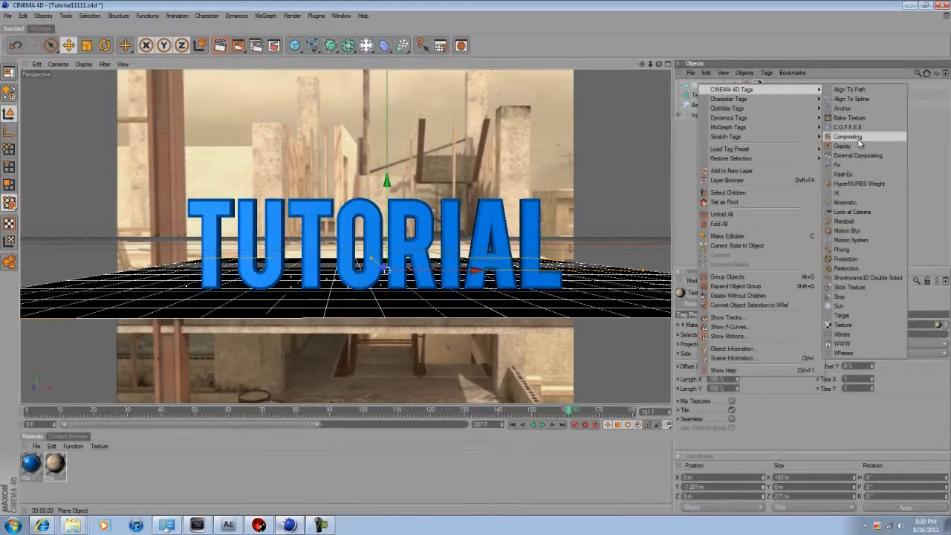
click(846, 137)
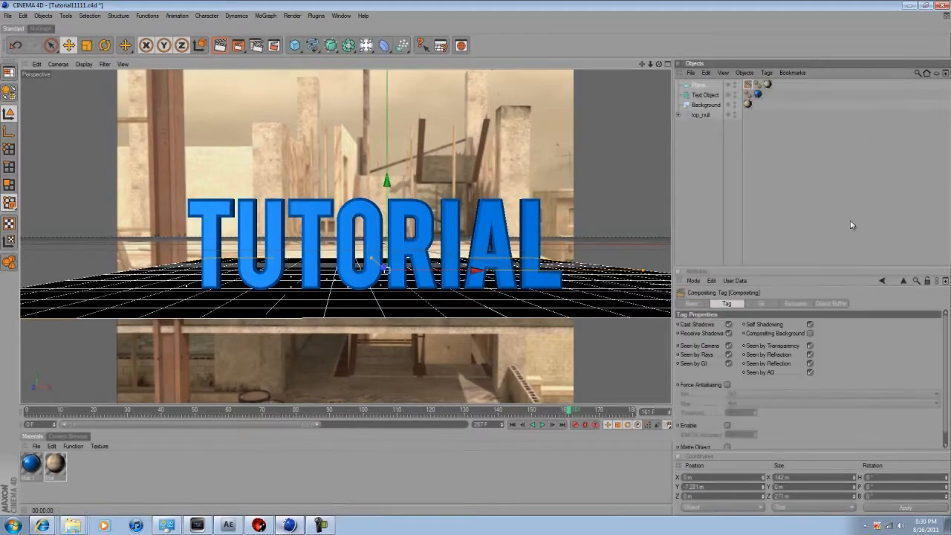
click(809, 326)
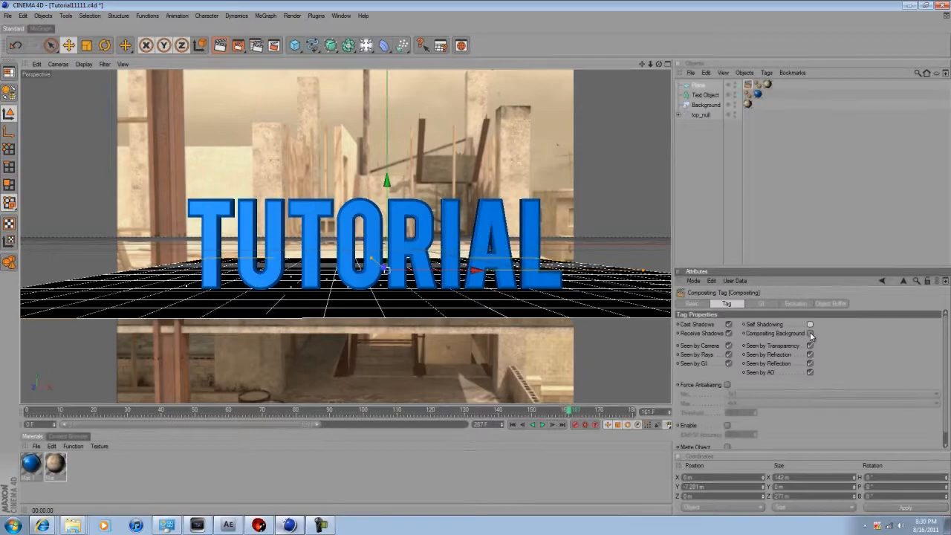
click(220, 45)
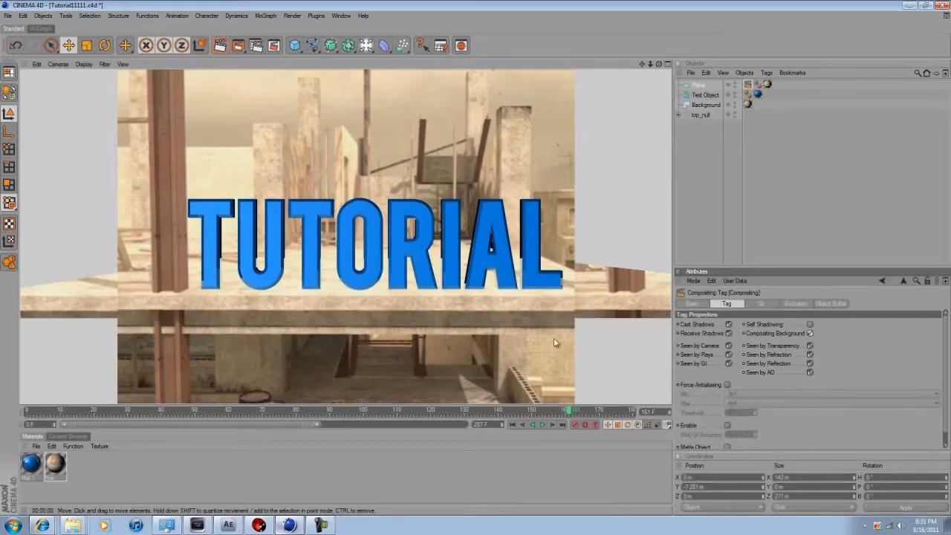
At frame 145, add a light about 43 m above the origin and set its shadow to Shadow Maps (Soft)
drag(551, 414, 515, 413)
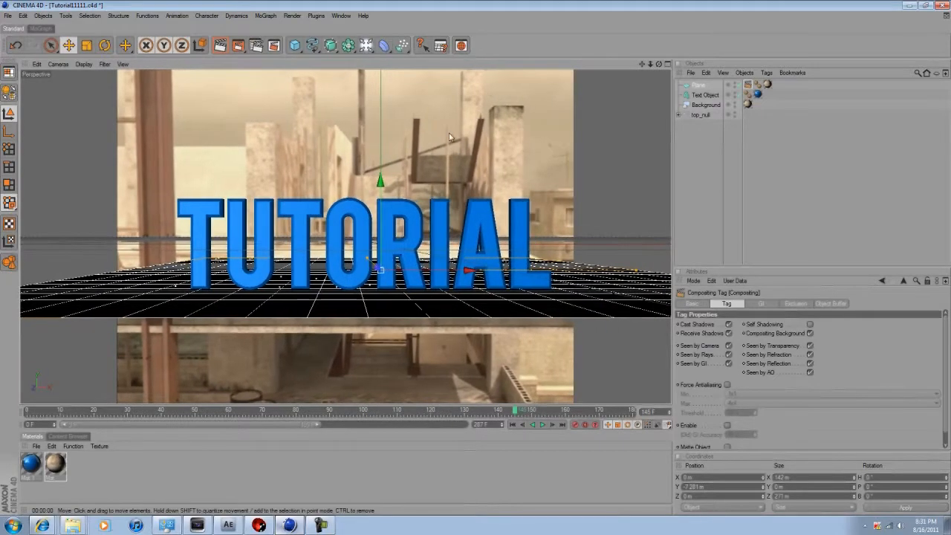
click(366, 46)
drag(380, 159, 381, 2)
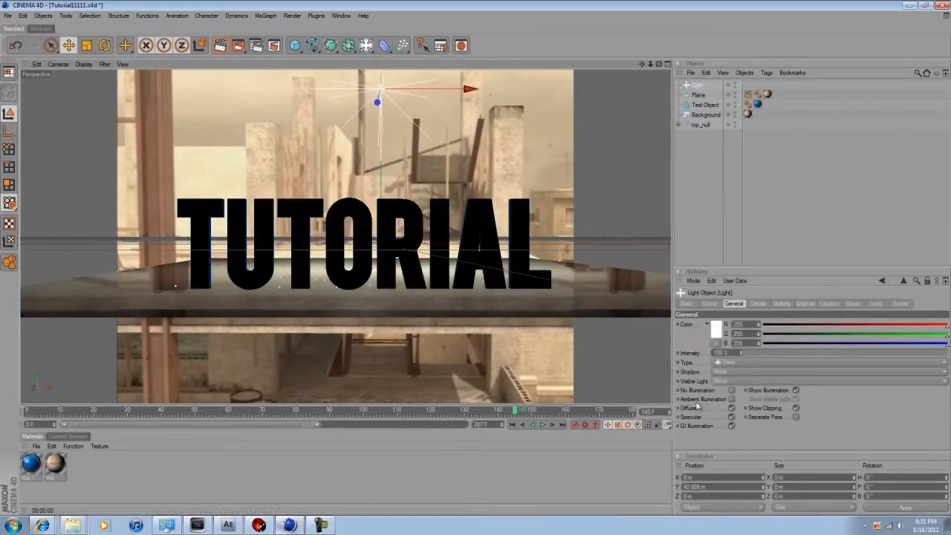
click(805, 303)
click(739, 324)
click(730, 345)
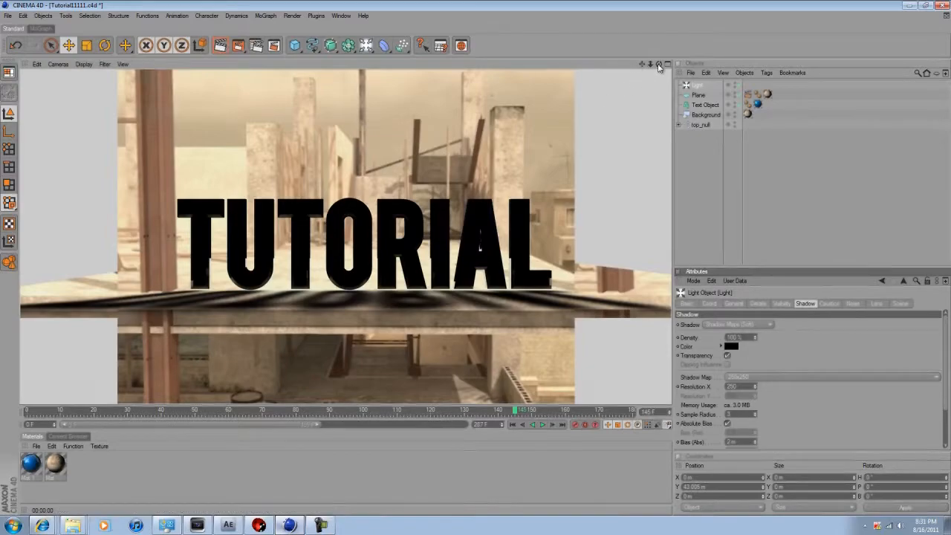
Move the light above the text to about Y 82.5 m and Z -67 m, and check it at frame 142
scroll(635, 114, down, 1)
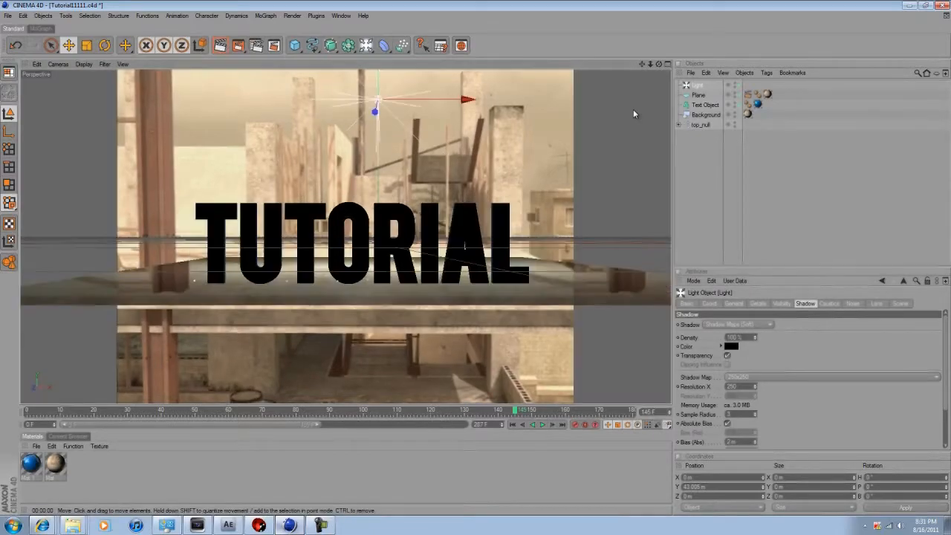
drag(659, 68, 475, 257)
drag(320, 127, 277, 132)
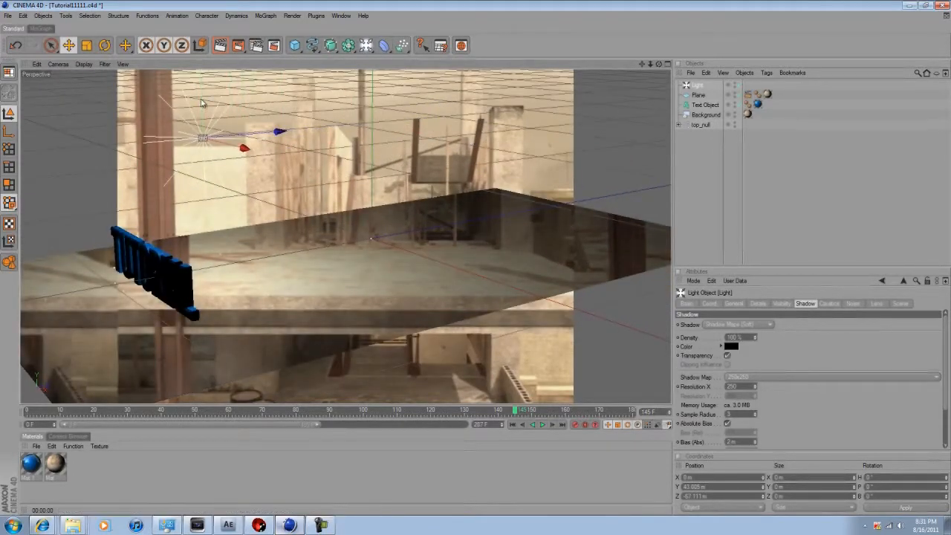
drag(201, 101, 201, 30)
drag(475, 257, 476, 258)
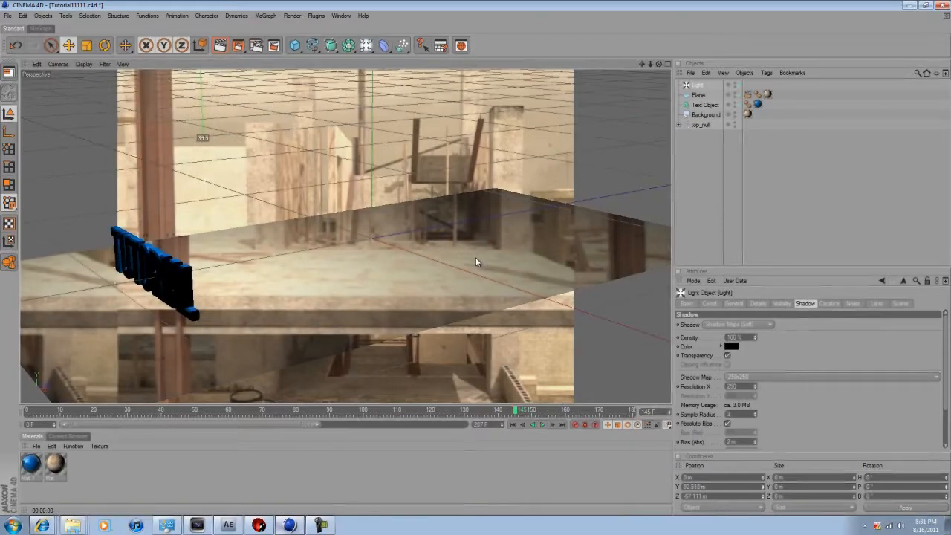
click(504, 410)
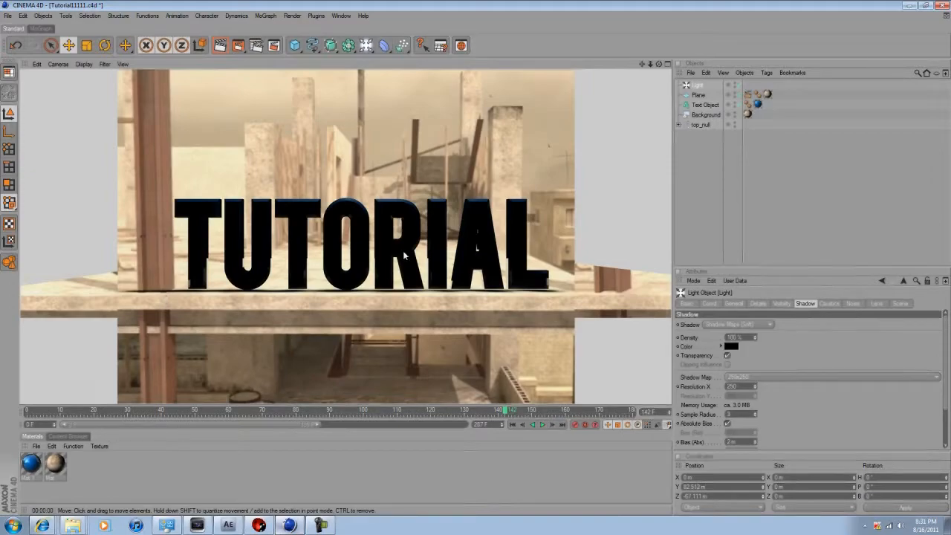
Shift the light sideways to about X 9.7 m and render the view at frame 151
drag(660, 66, 511, 115)
drag(655, 70, 472, 127)
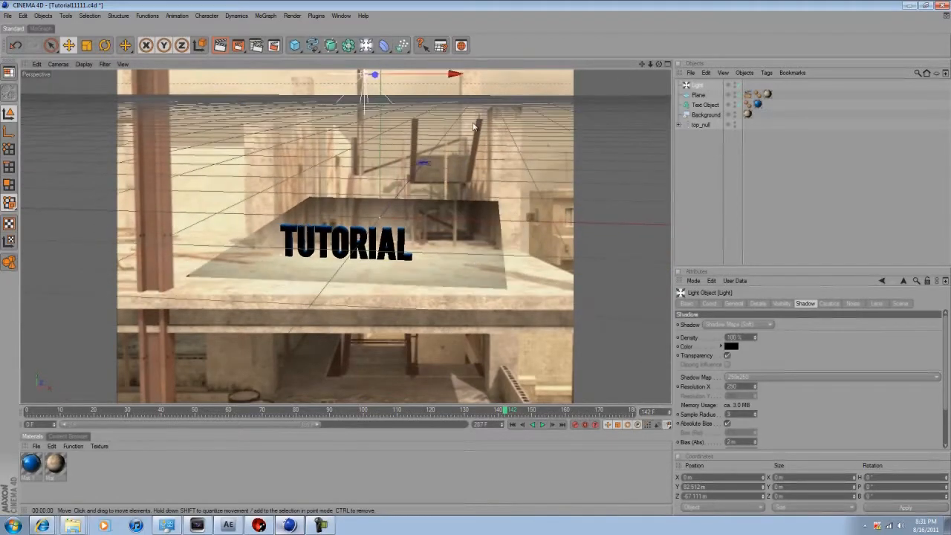
drag(437, 74, 456, 74)
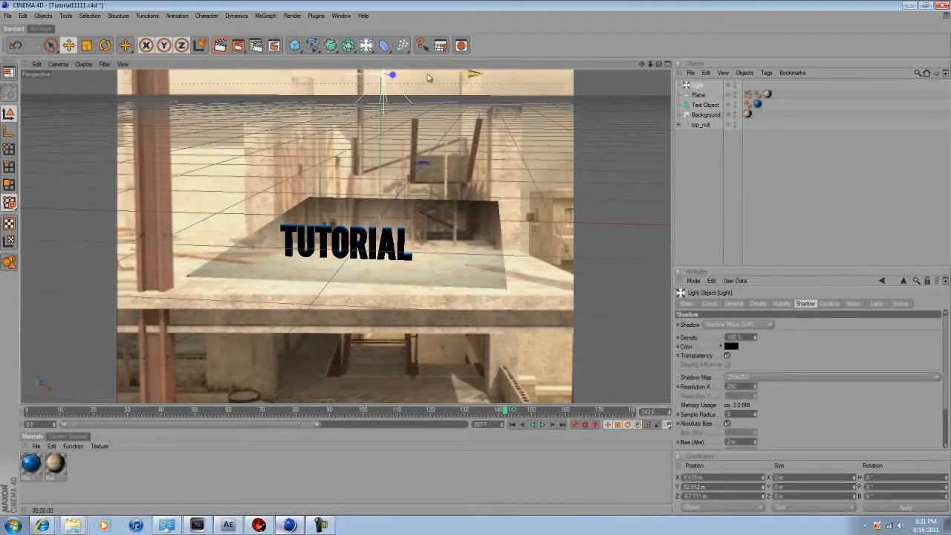
click(533, 412)
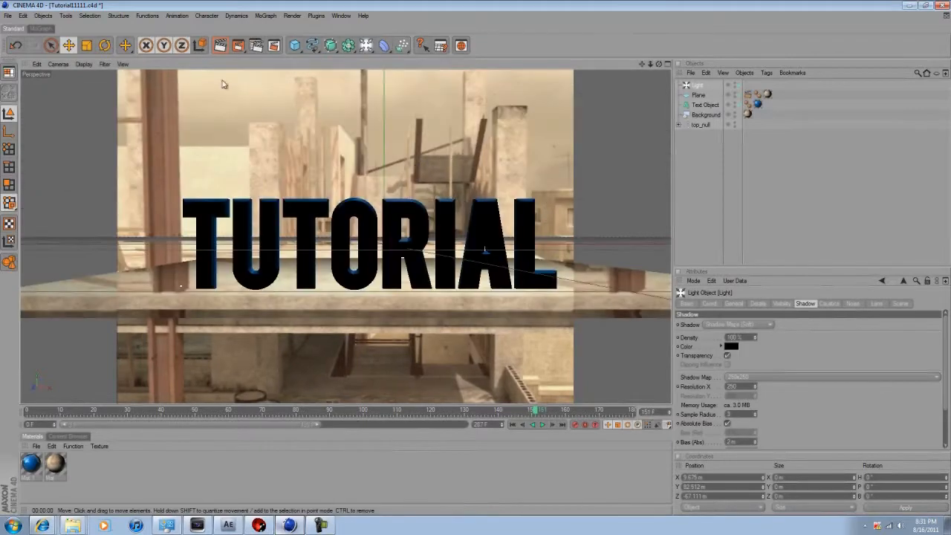
click(220, 47)
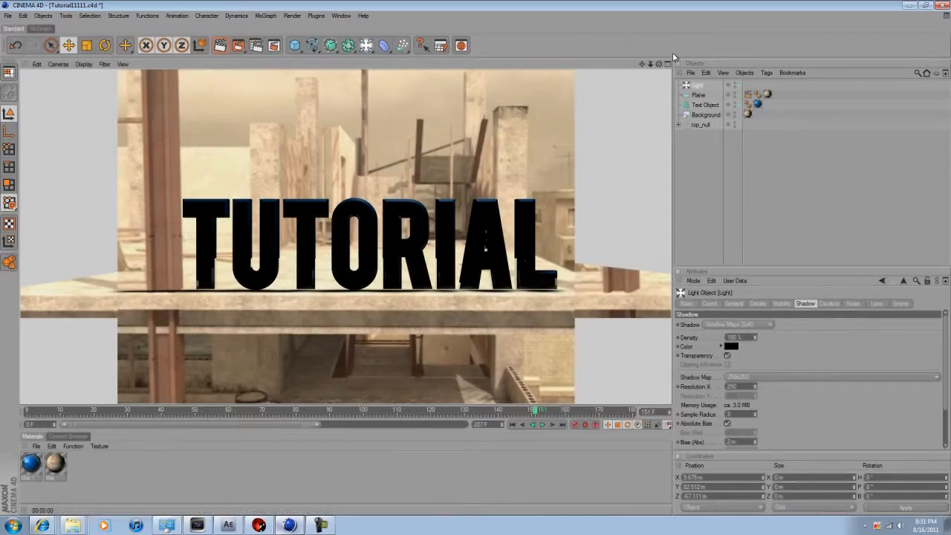
Add a second light, move it in front of the text to about Z -131 m, and render the view at frame 162
drag(659, 66, 477, 262)
click(366, 46)
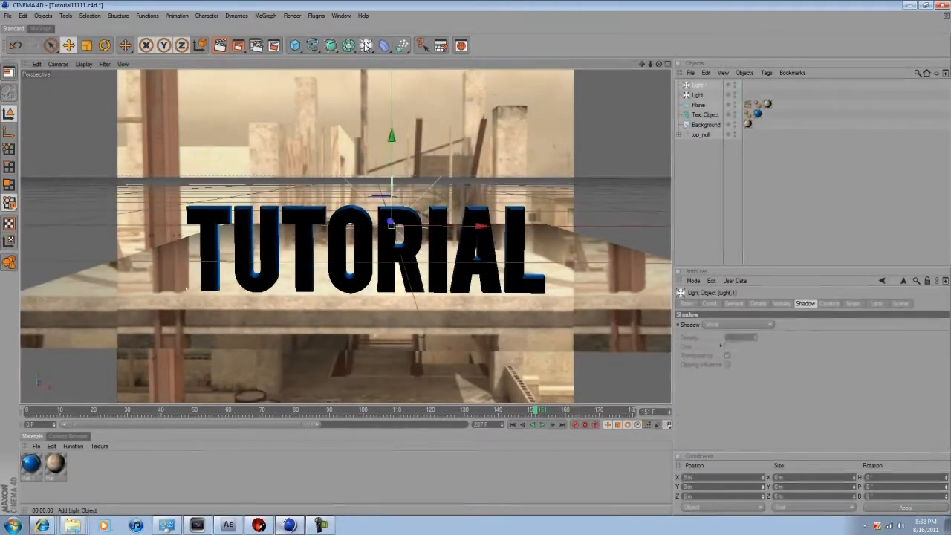
drag(659, 64, 477, 261)
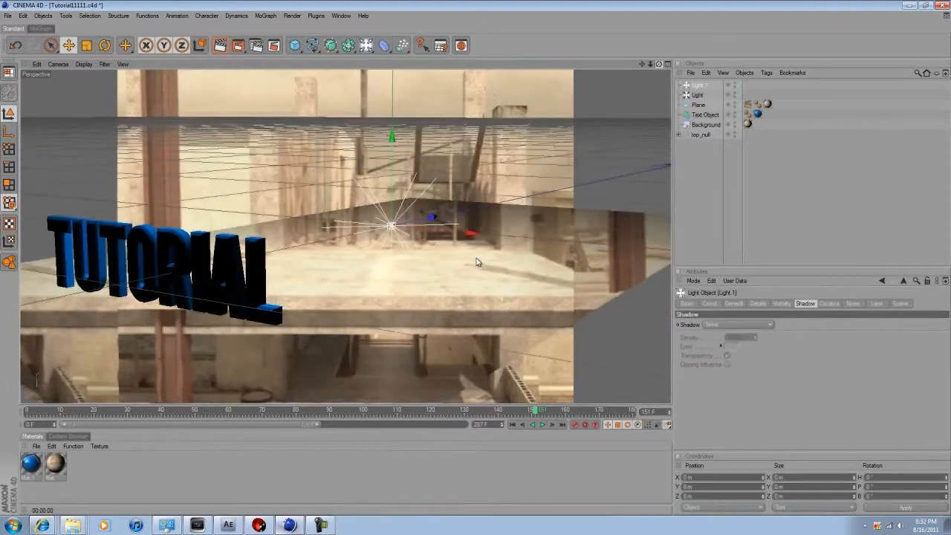
mouse_move(433, 218)
mouse_down()
mouse_move(458, 270)
mouse_move(473, 263)
mouse_move(433, 218)
mouse_up()
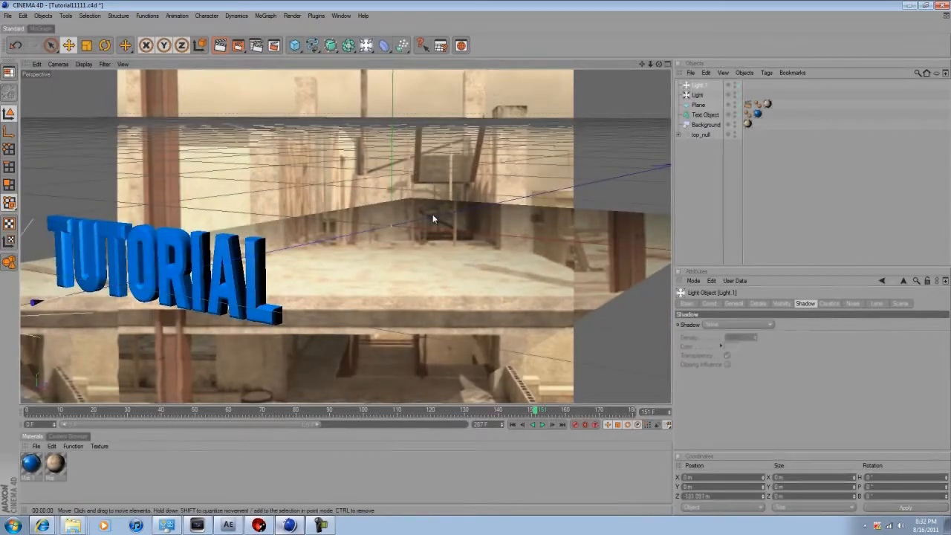
click(572, 410)
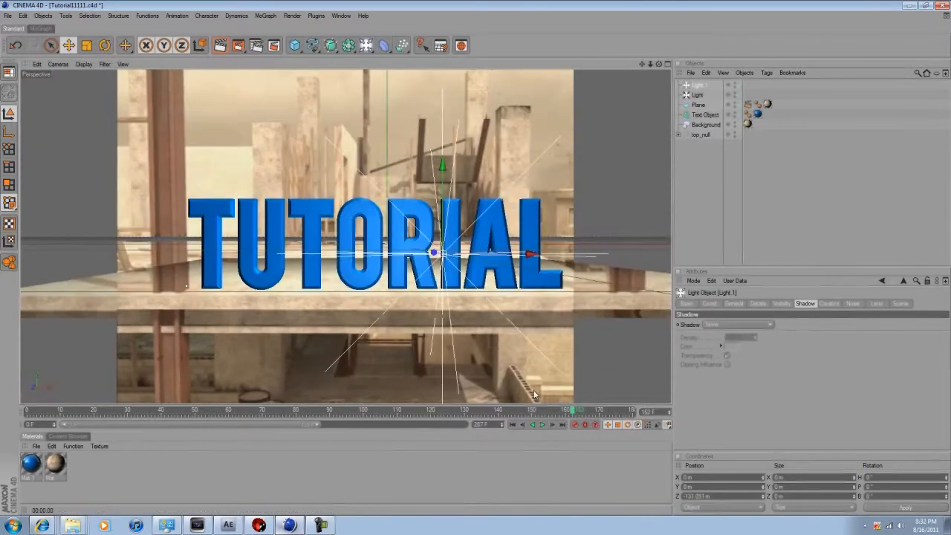
click(228, 46)
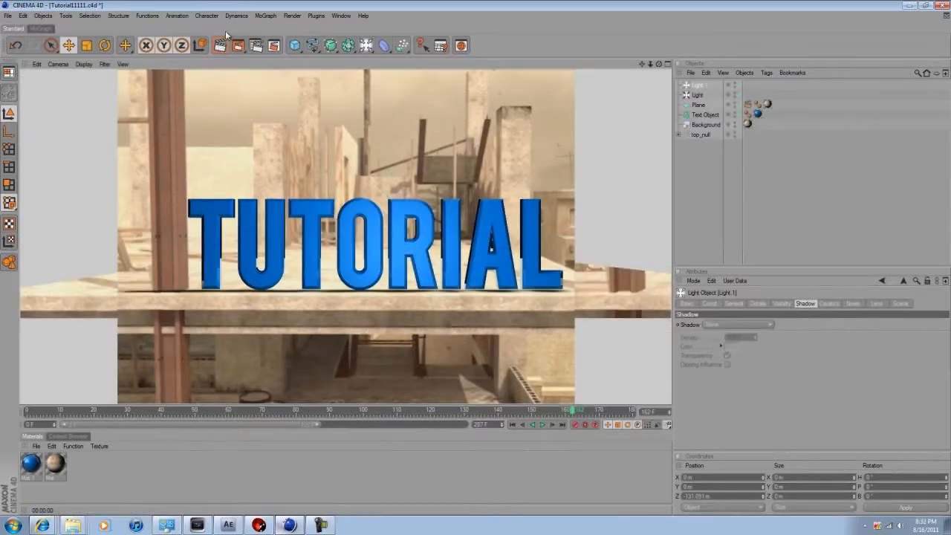
drag(583, 413, 488, 420)
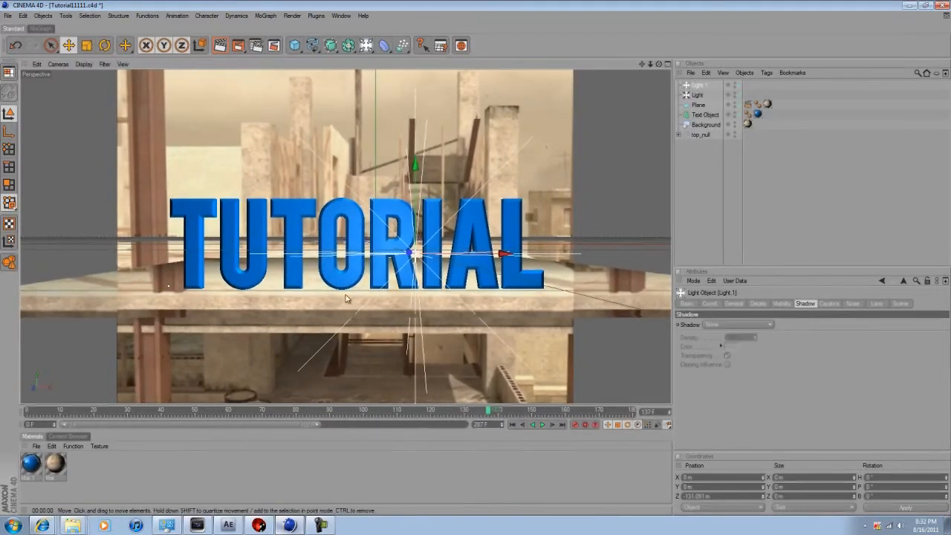
Set the render output to 1280 x 720 pixels and the frame range to All Frames
click(256, 46)
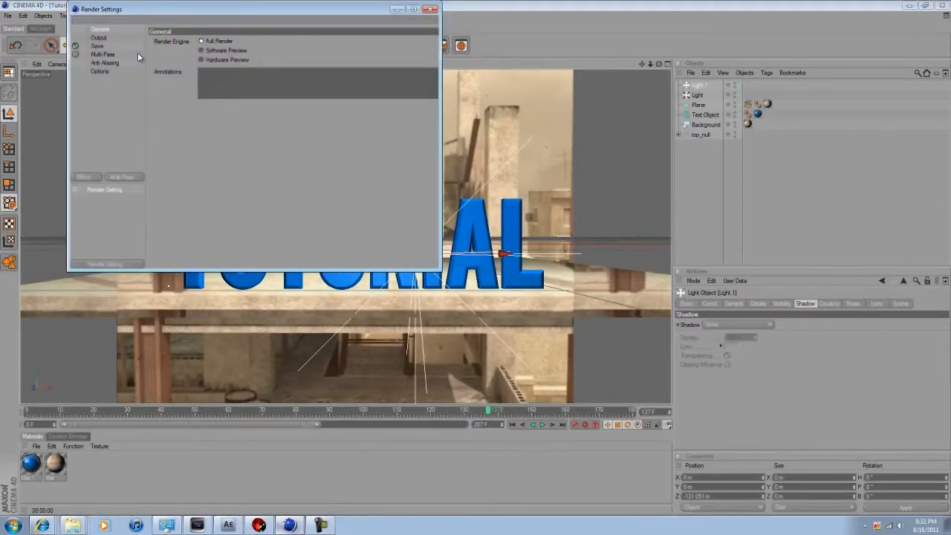
drag(379, 16, 493, 73)
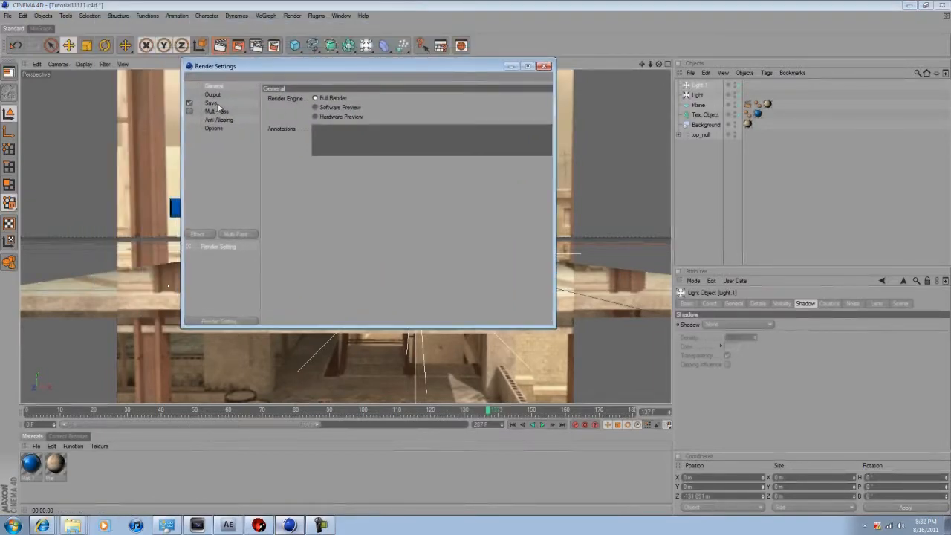
click(211, 95)
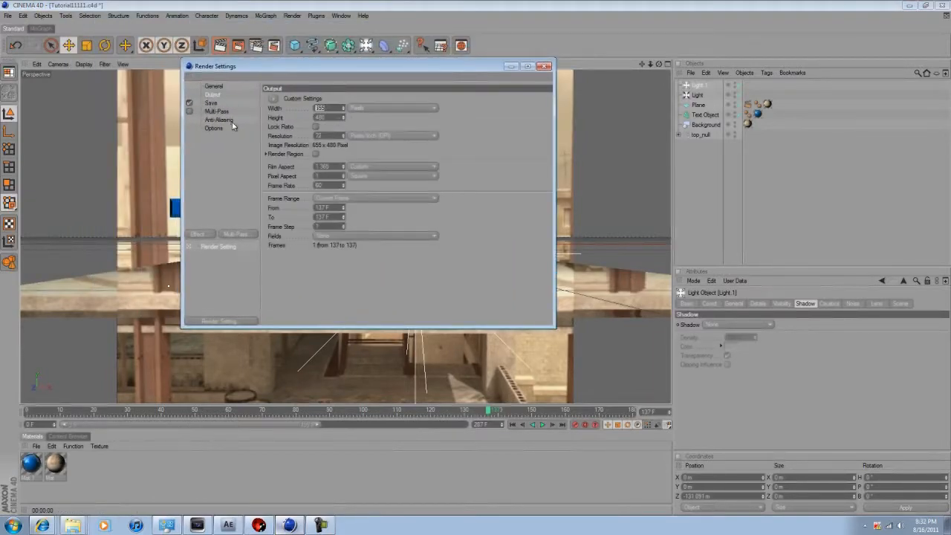
text(1280)
key(Tab)
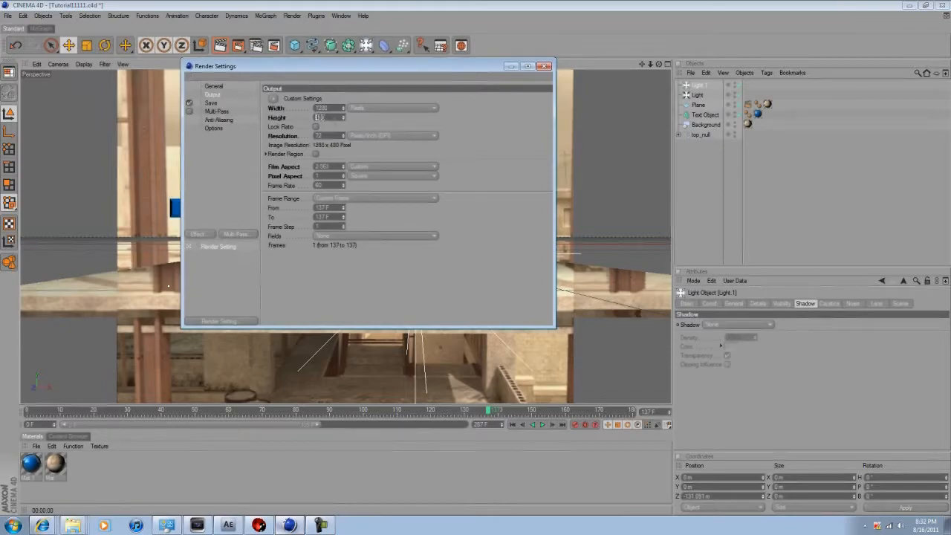
text(720)
key(Return)
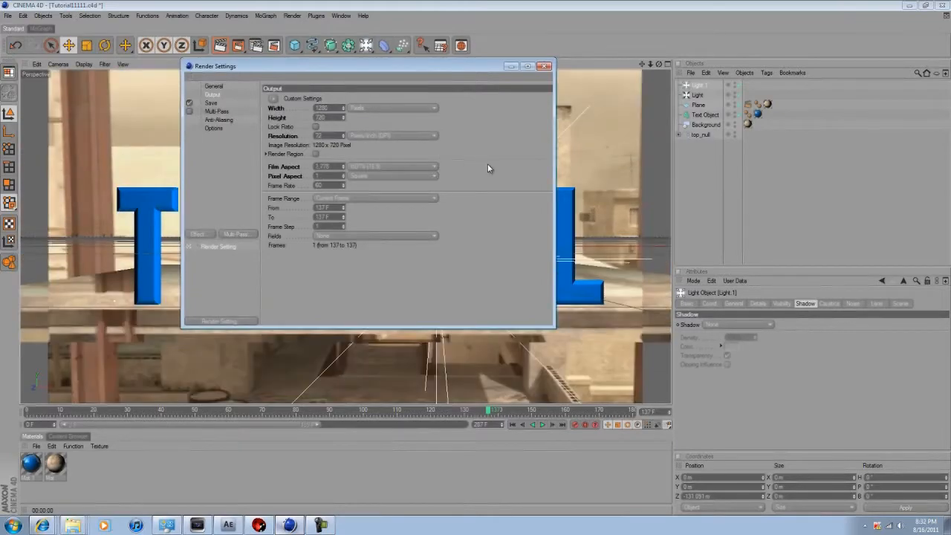
click(355, 198)
click(344, 226)
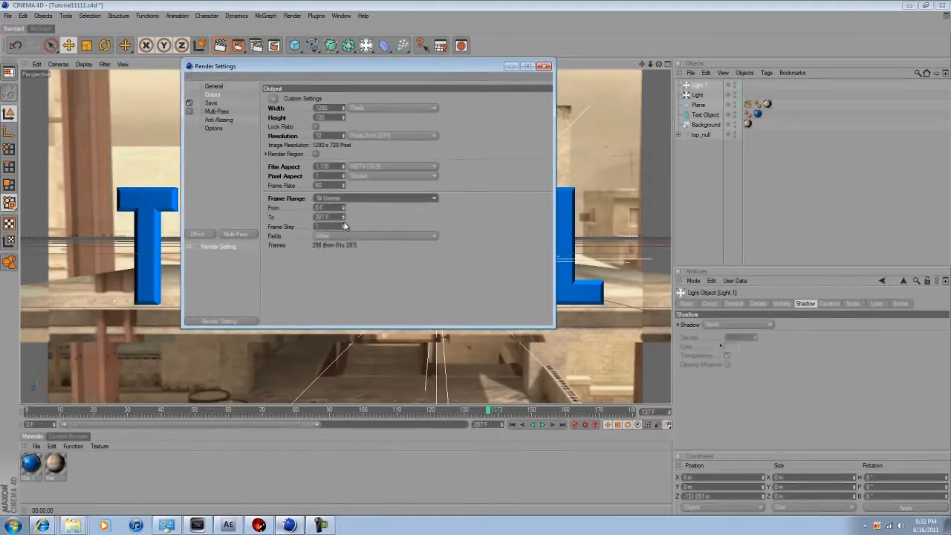
Set the render to save as a QuickTime Movie named Tutorial in the TUTTRACK folder and close the render settings
click(212, 102)
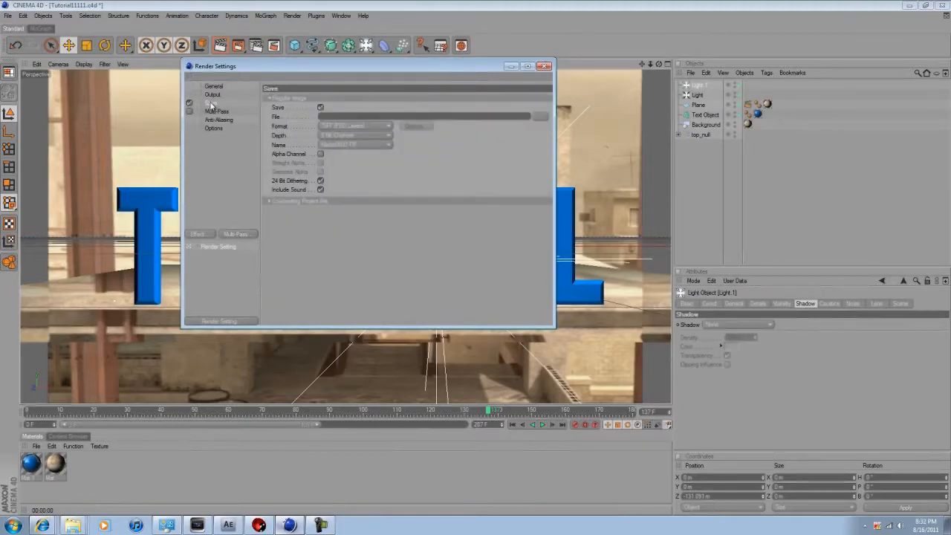
click(362, 126)
click(345, 377)
click(540, 116)
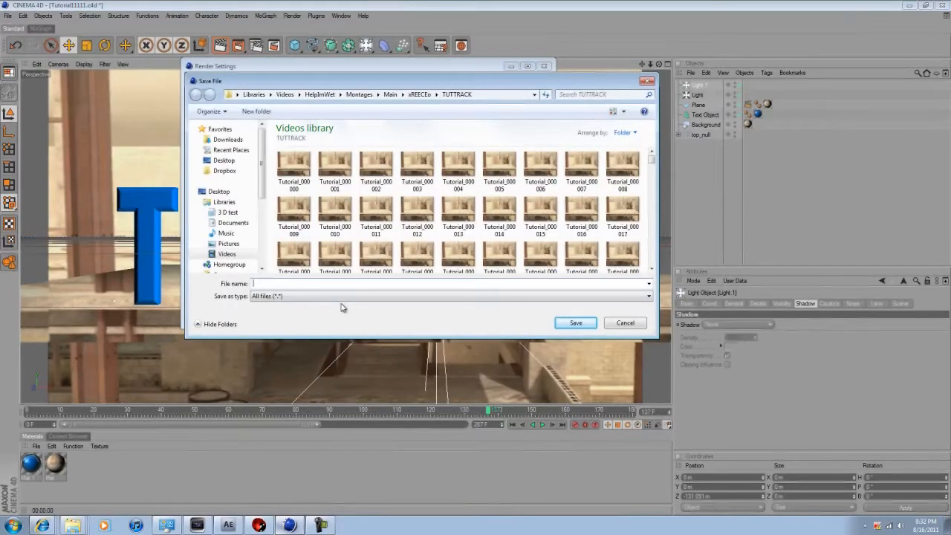
text(Tutorial)
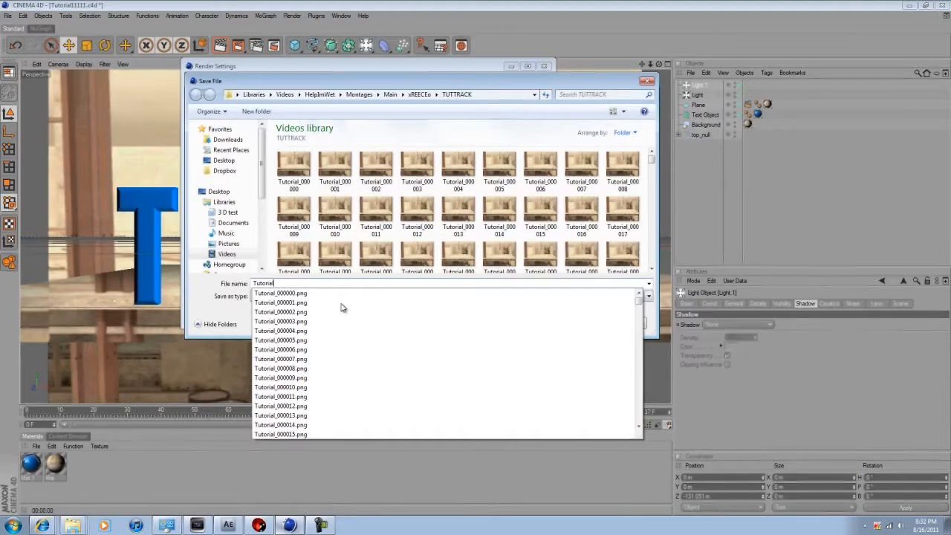
click(572, 82)
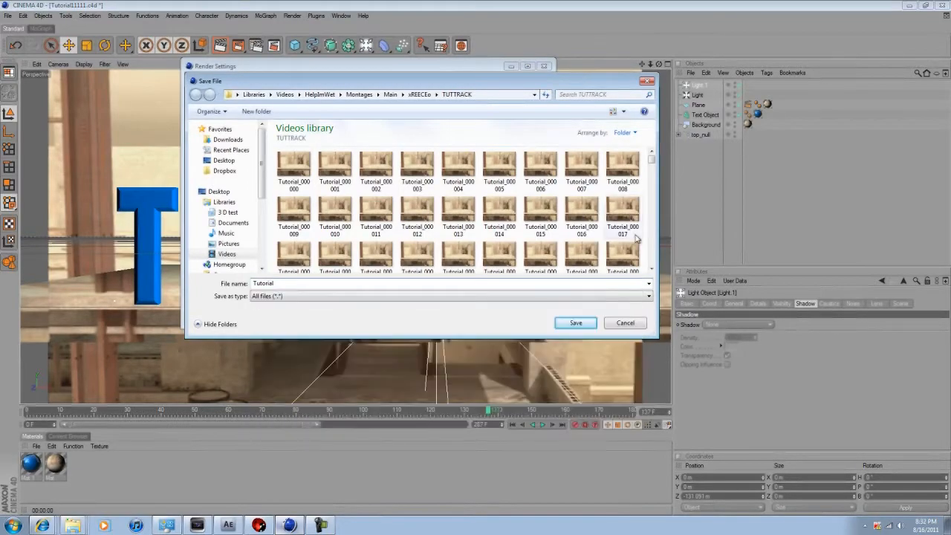
click(591, 324)
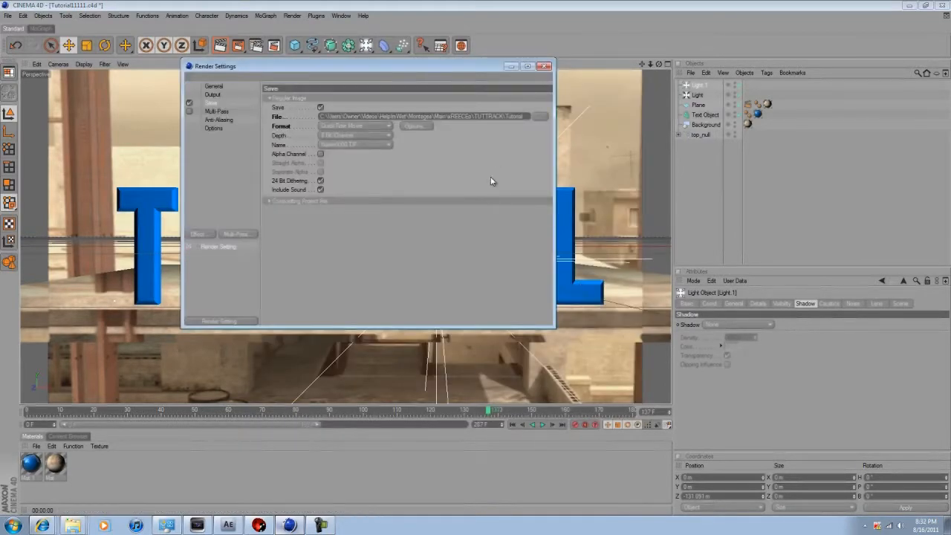
click(545, 66)
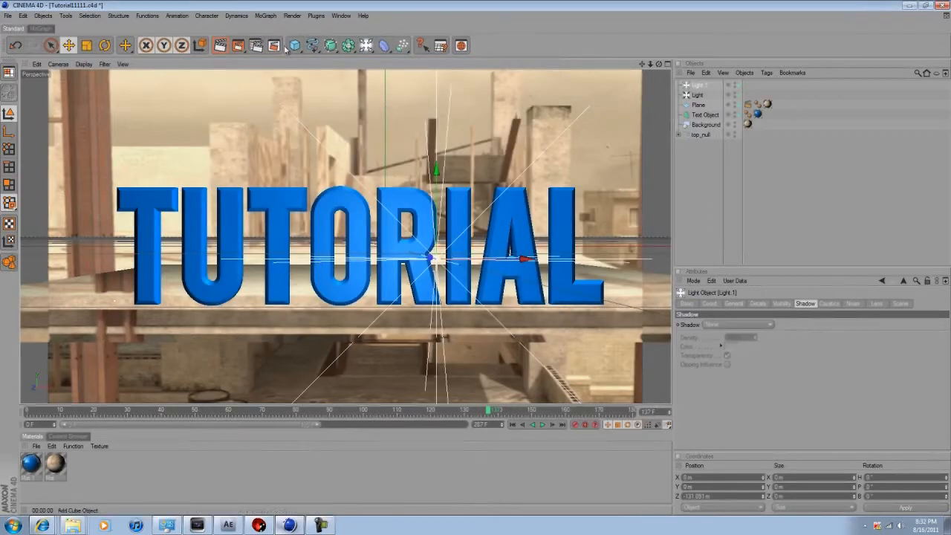
Move the text object back to about Z -42.9 m and render the view at frame 167
click(220, 46)
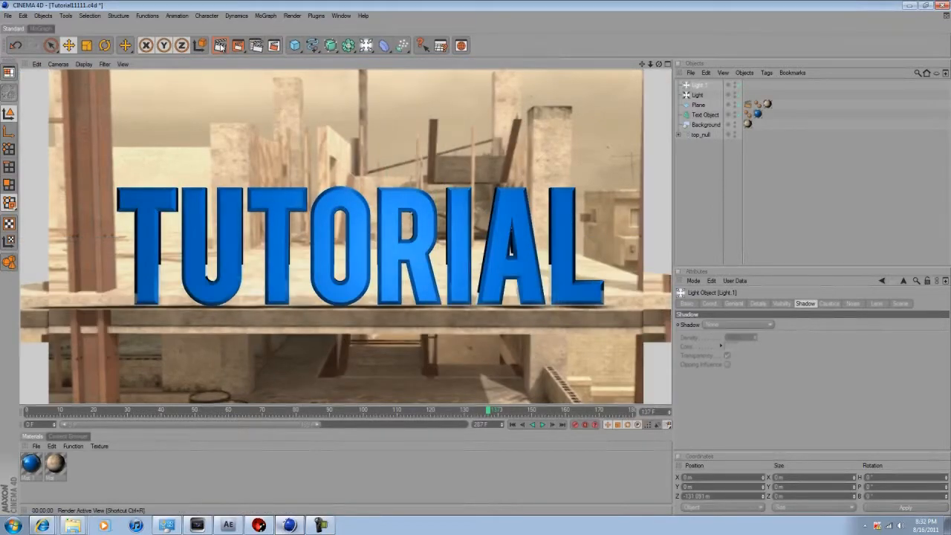
drag(659, 64, 479, 262)
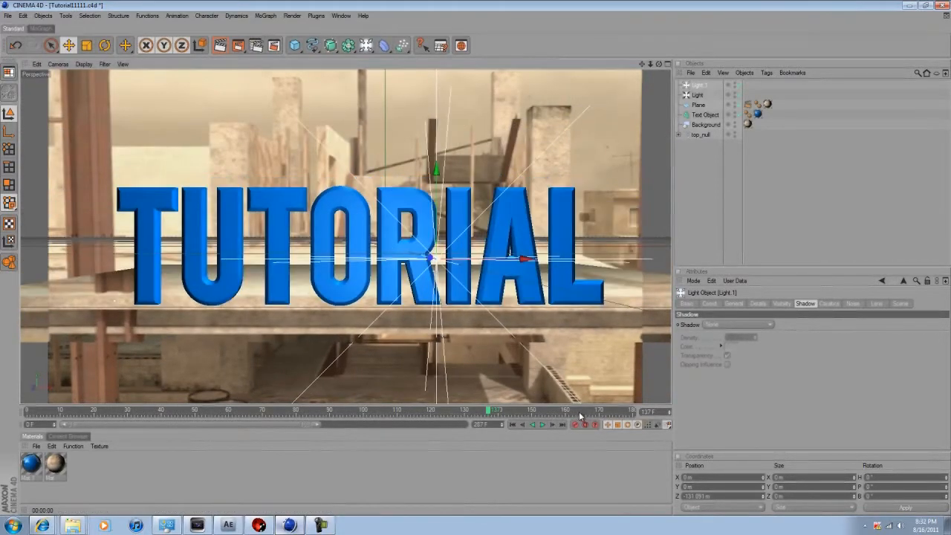
click(704, 115)
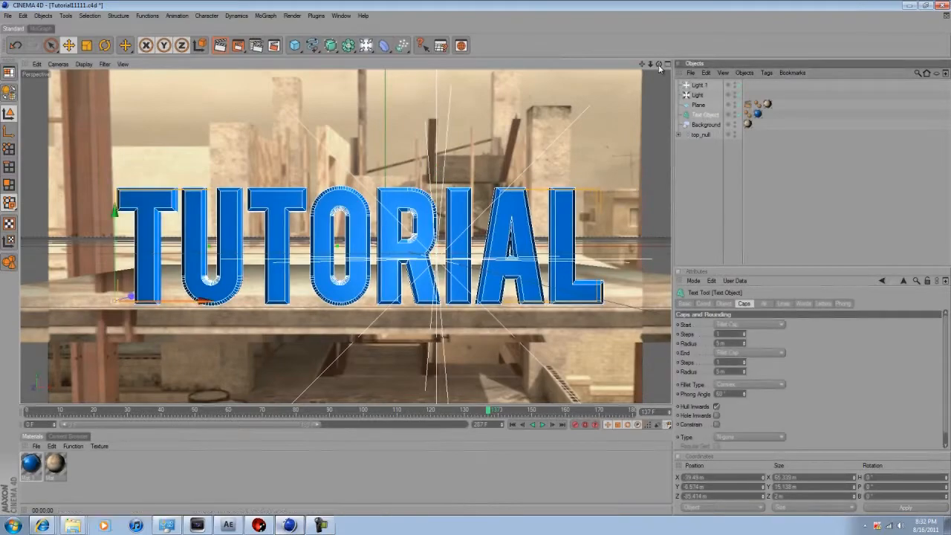
drag(658, 65, 475, 257)
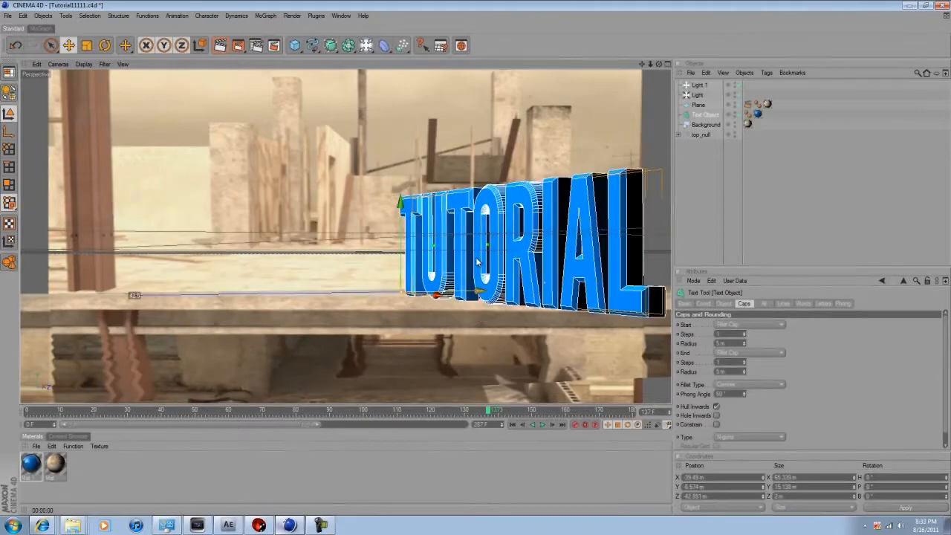
drag(582, 414, 589, 412)
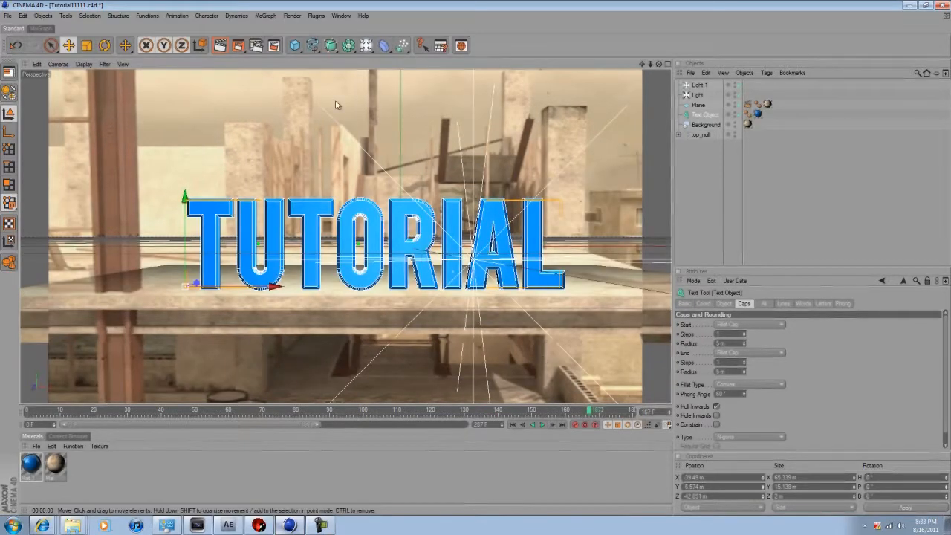
click(218, 46)
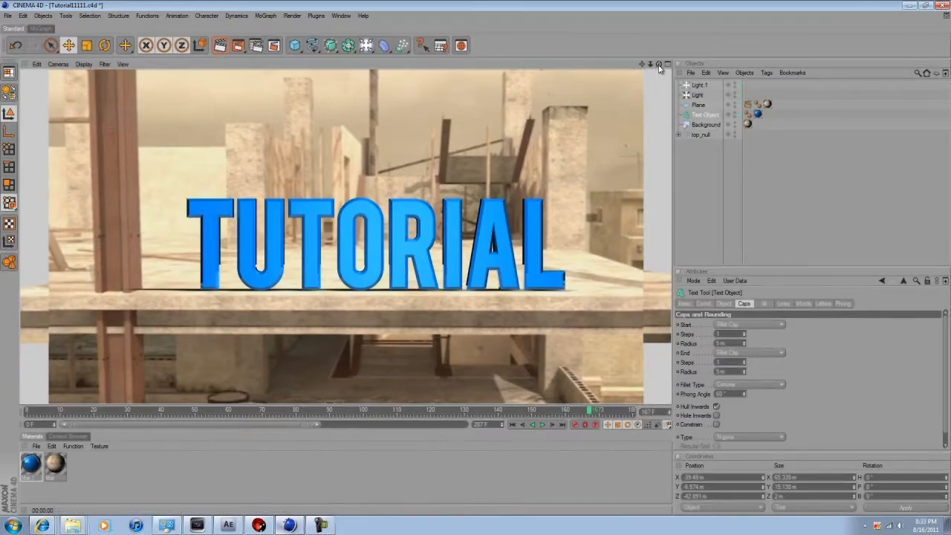
Shift the shadow-casting light above the text sideways to about X 17 m and render the view at frame 162
click(698, 85)
scroll(529, 140, down, 1)
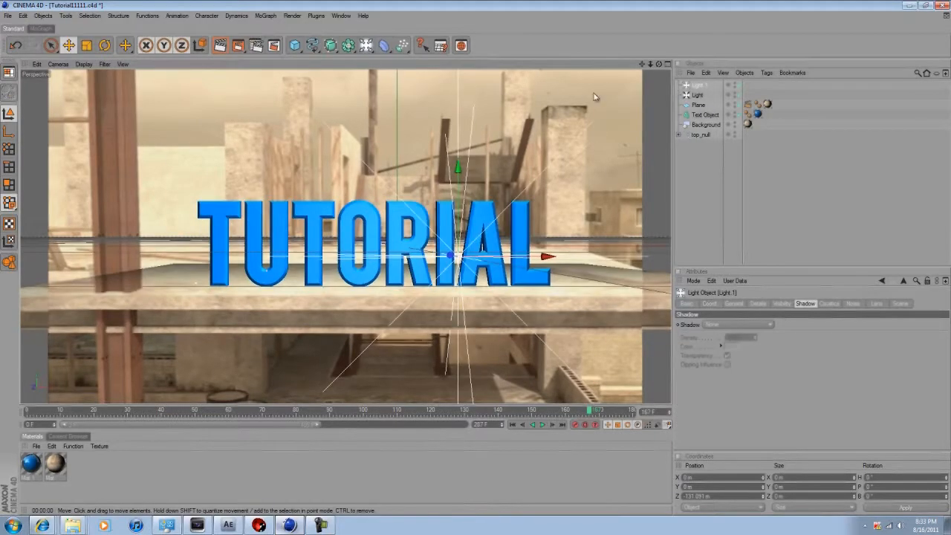
click(697, 95)
drag(655, 67, 413, 127)
scroll(411, 128, down, 5)
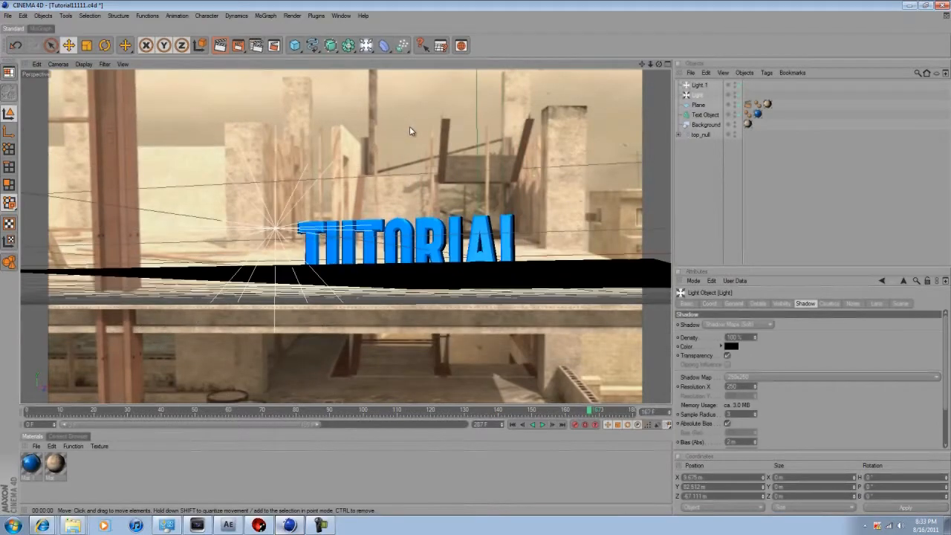
scroll(424, 124, down, 3)
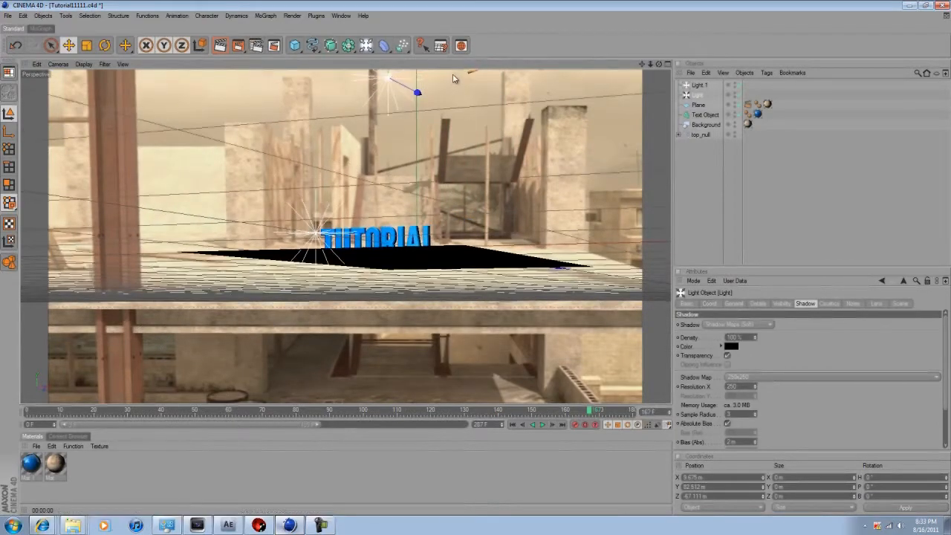
drag(476, 262, 479, 261)
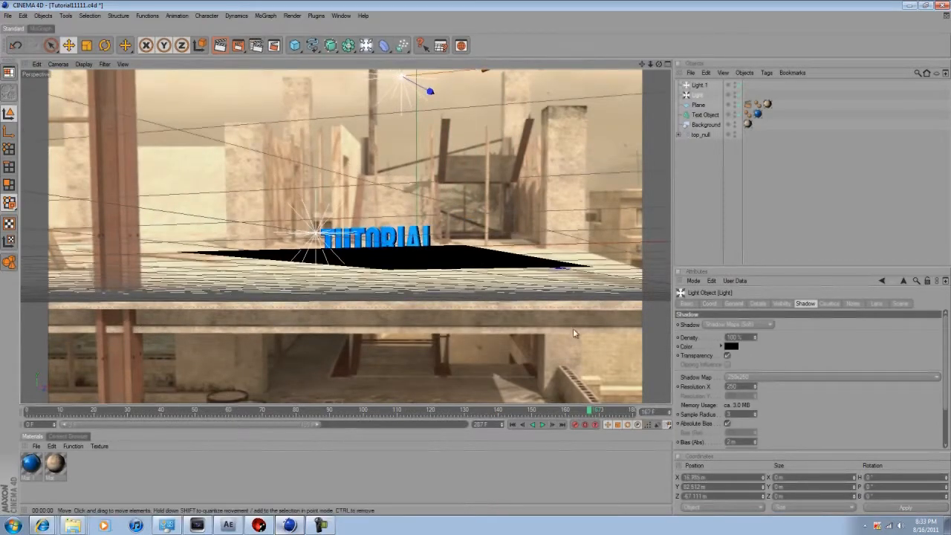
click(573, 411)
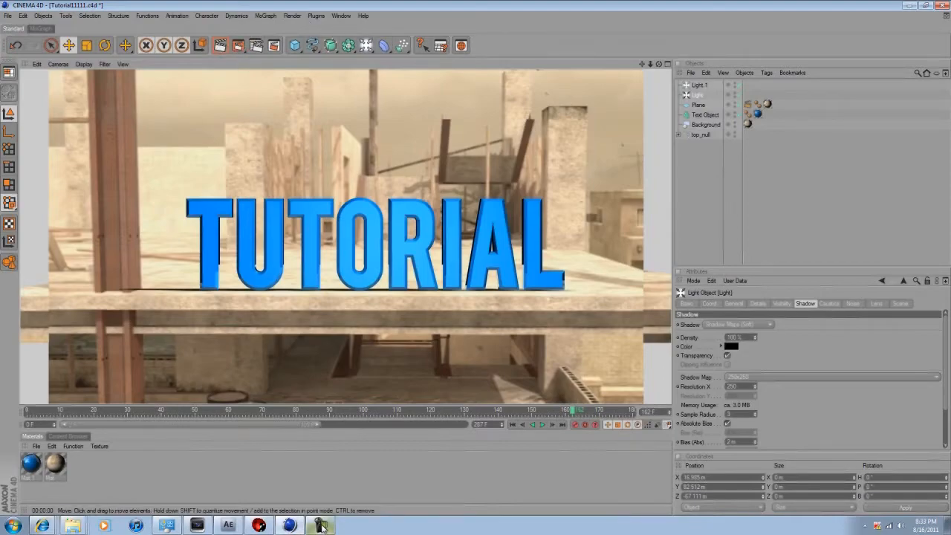
click(320, 526)
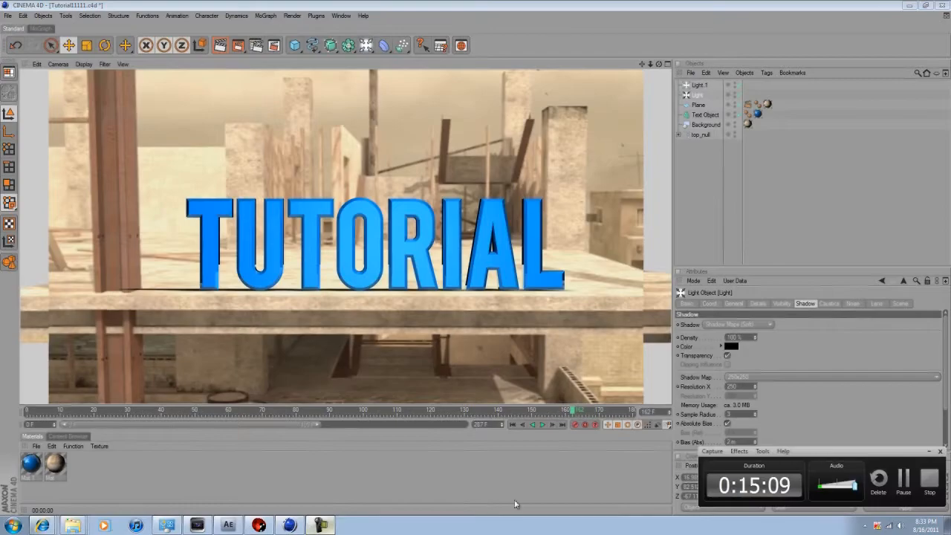
click(909, 483)
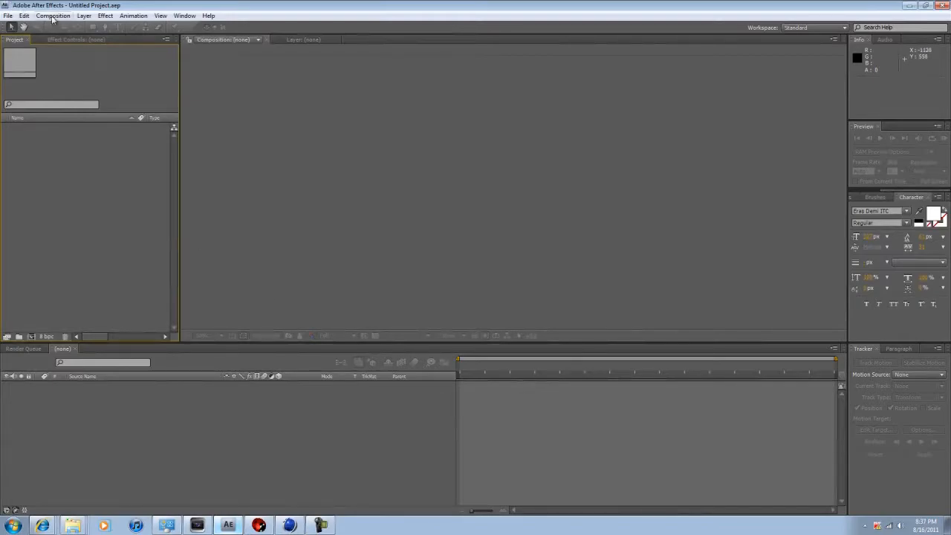
Switch to After Effects and import the rendered Tutorial.mov from the TUTTRACK folder
click(11, 16)
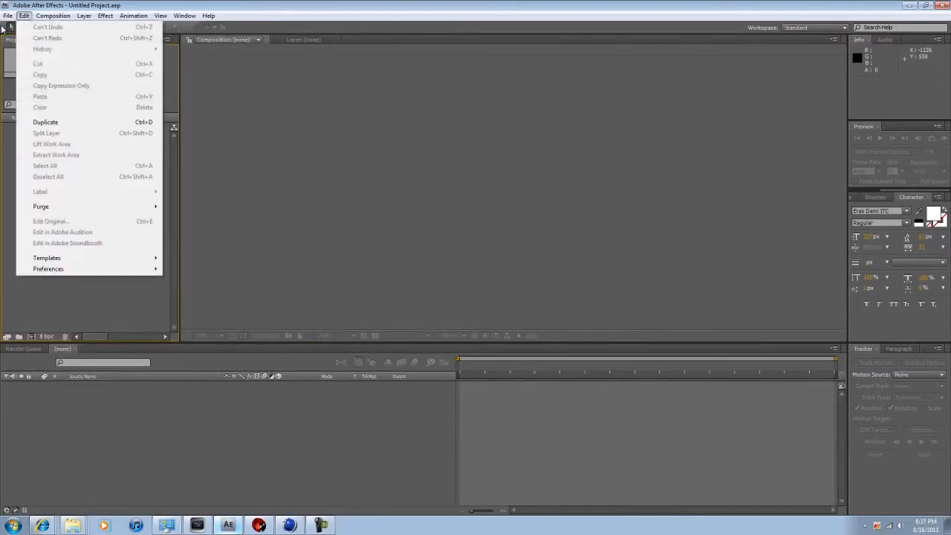
click(181, 176)
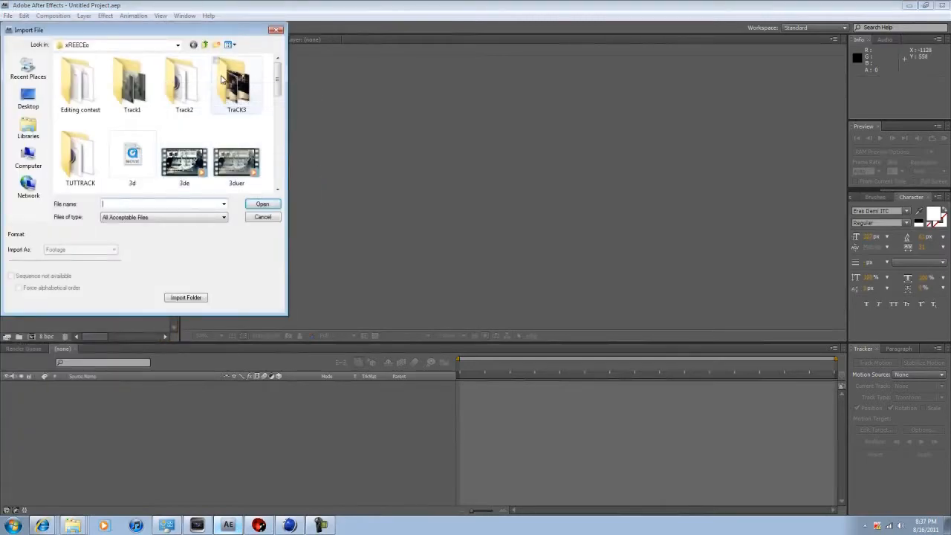
double_click(80, 159)
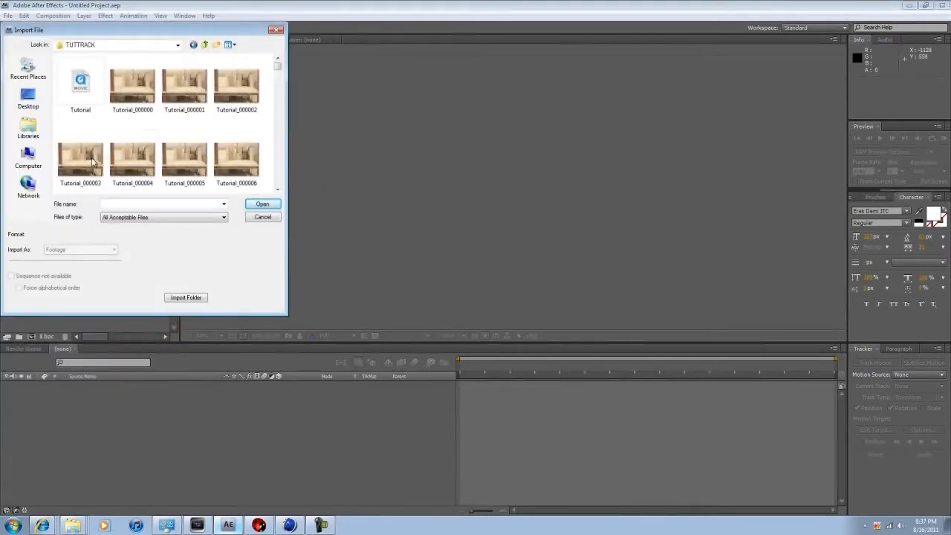
click(82, 83)
double_click(87, 87)
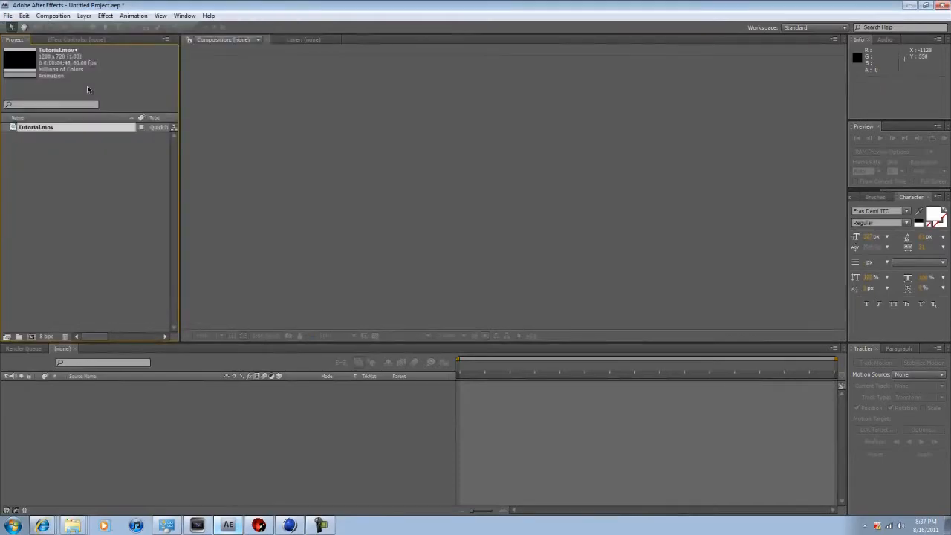
Create a composition from Tutorial.mov, scrub through it to check the tracked text, and return to the first frame
drag(42, 131, 32, 337)
drag(548, 367, 765, 364)
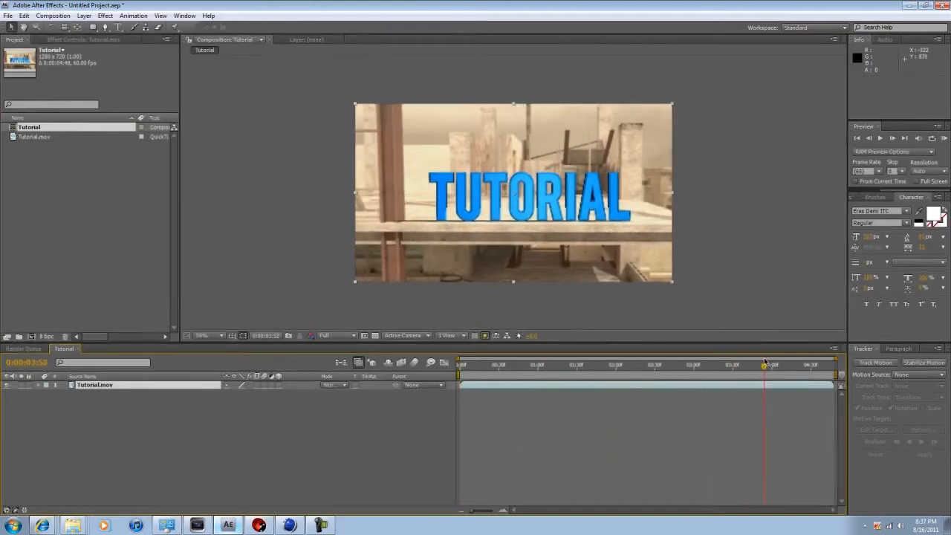
drag(698, 361, 784, 363)
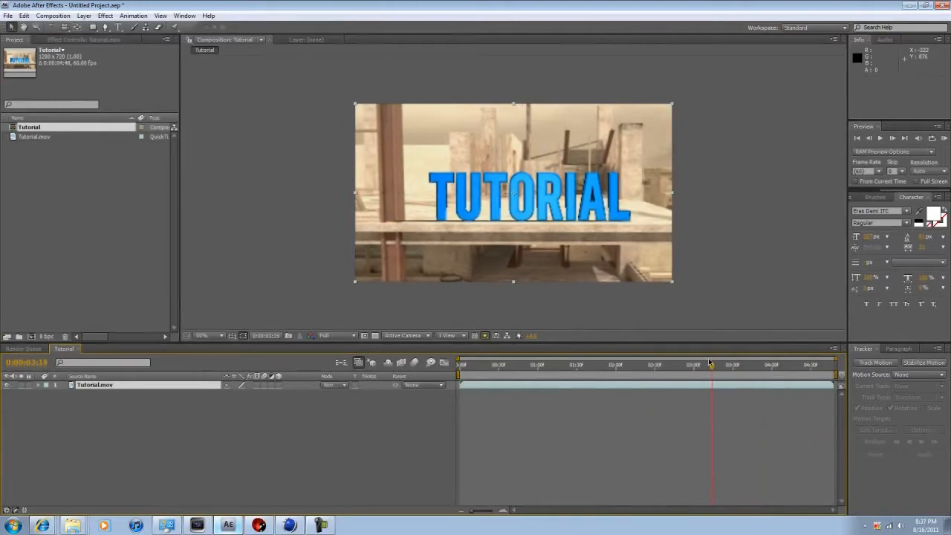
drag(687, 361, 461, 378)
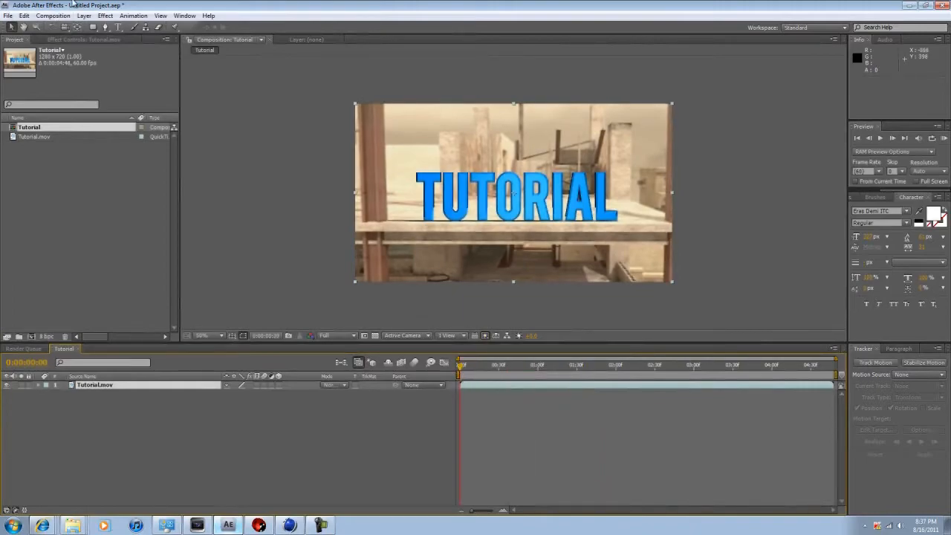
Apply the Magic Bullet Looks effect to the Tutorial.mov layer
click(103, 16)
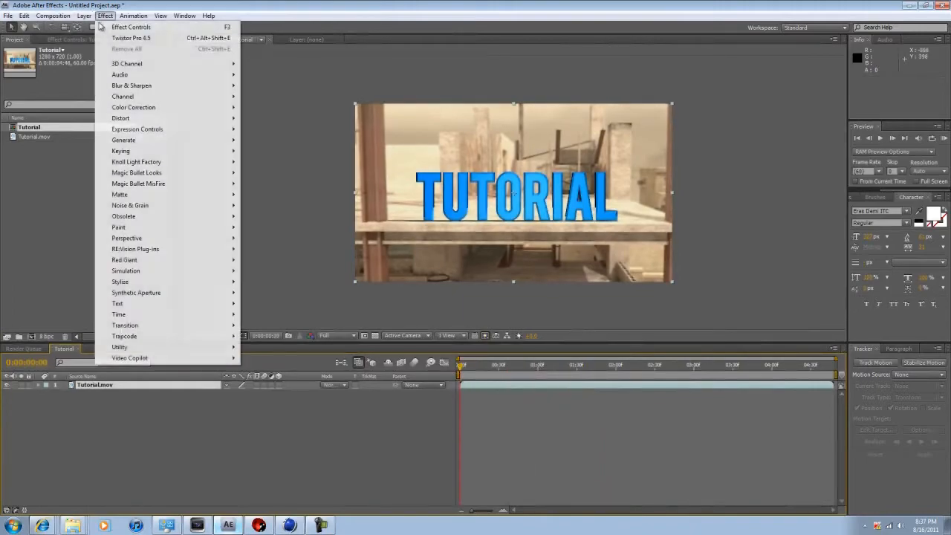
mouse_move(196, 168)
mouse_move(229, 174)
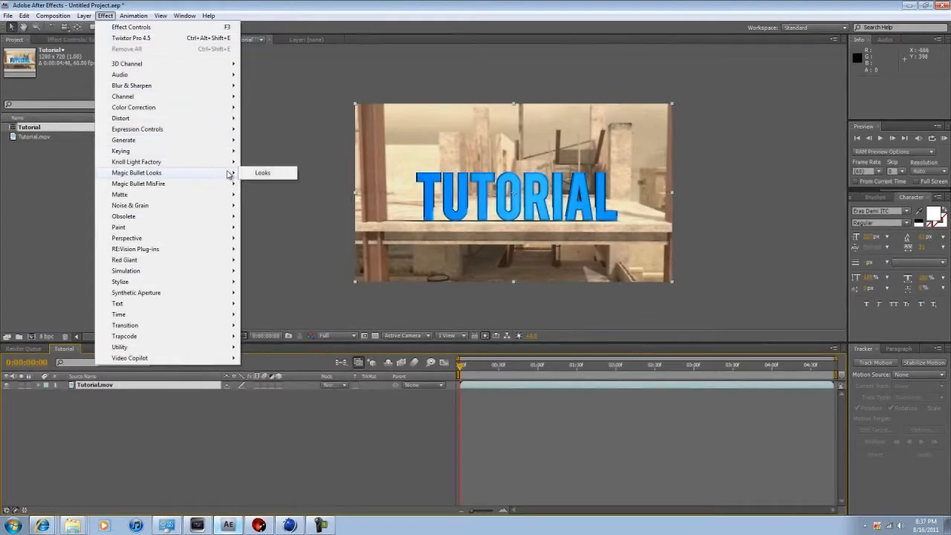
click(256, 173)
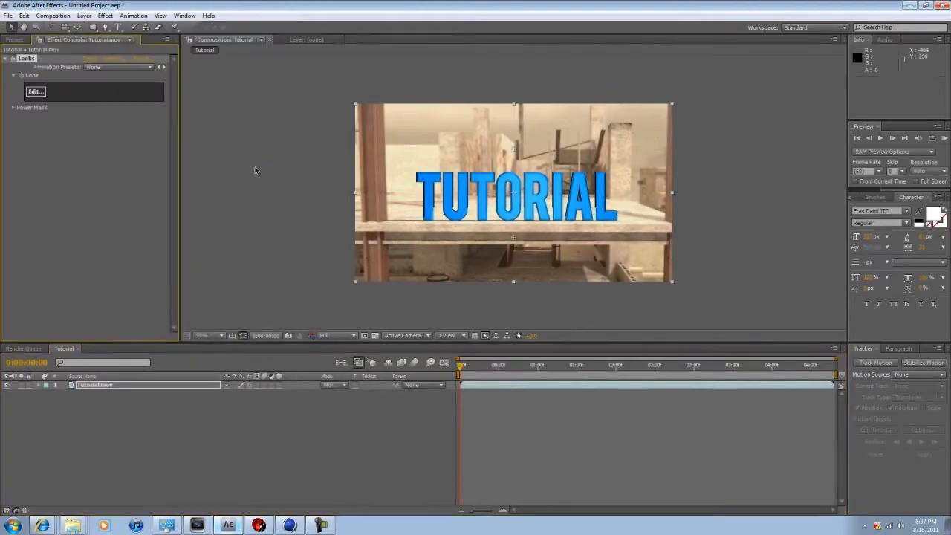
Give the Looks effect the Sepia Contrasty preset and scrub the composition, ending back at its start
click(35, 92)
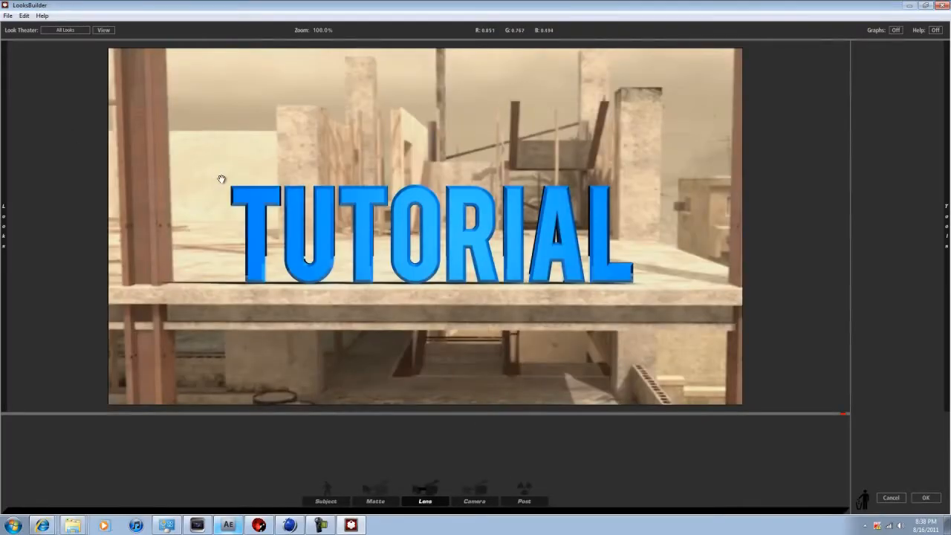
mouse_move(3, 223)
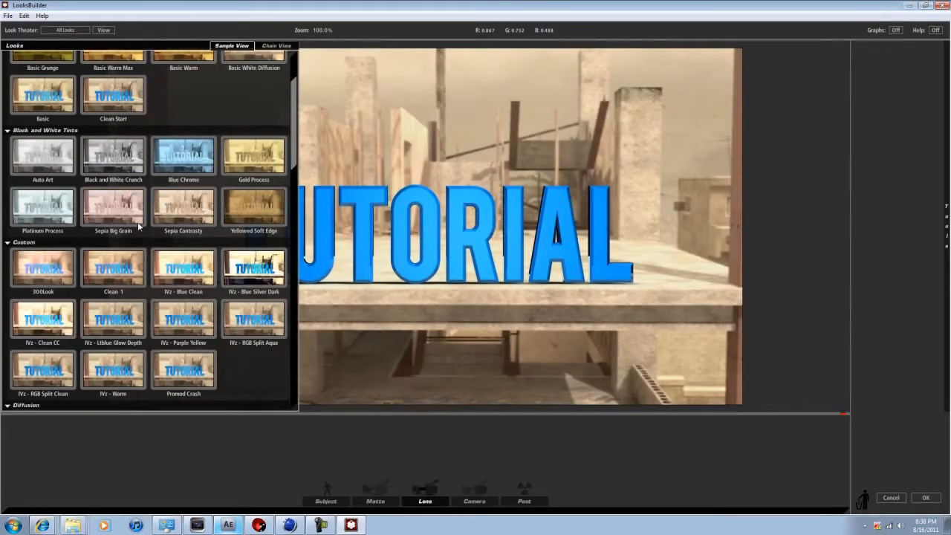
click(124, 197)
click(183, 211)
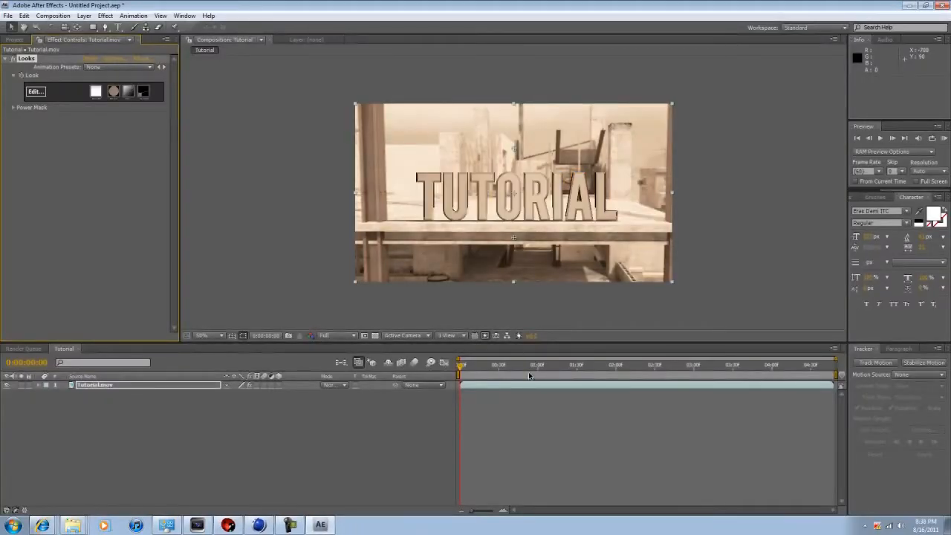
drag(530, 365, 450, 368)
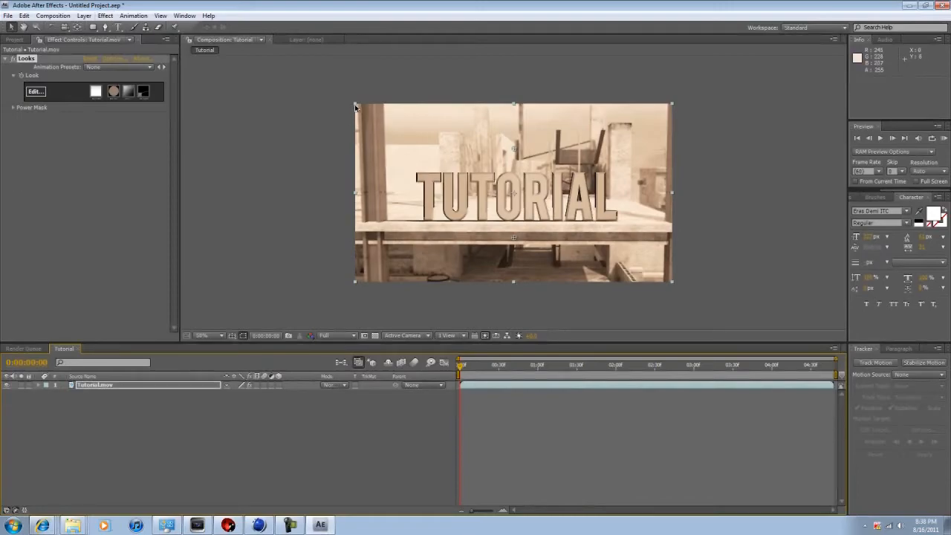
Enlarge the Tutorial.mov layer to about 123% scale and add a null object to the composition
drag(355, 106, 320, 87)
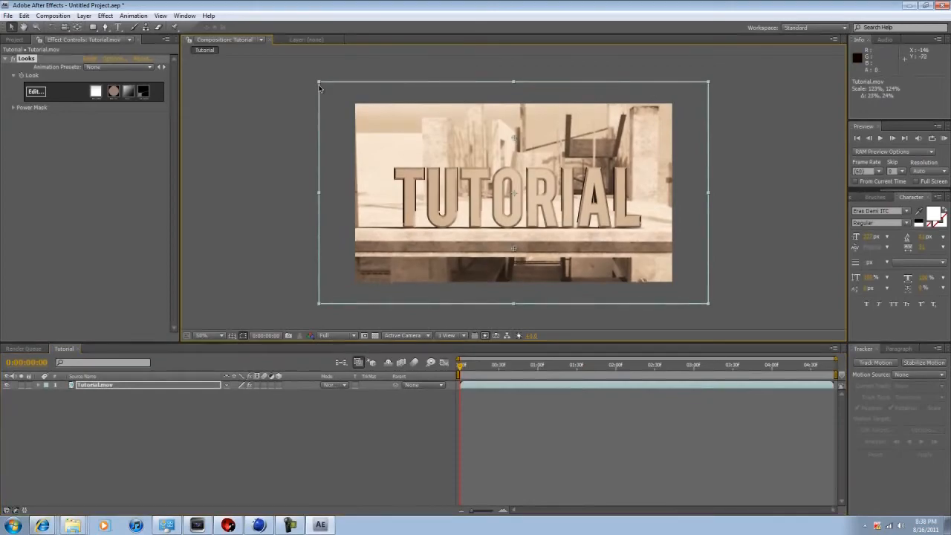
click(84, 15)
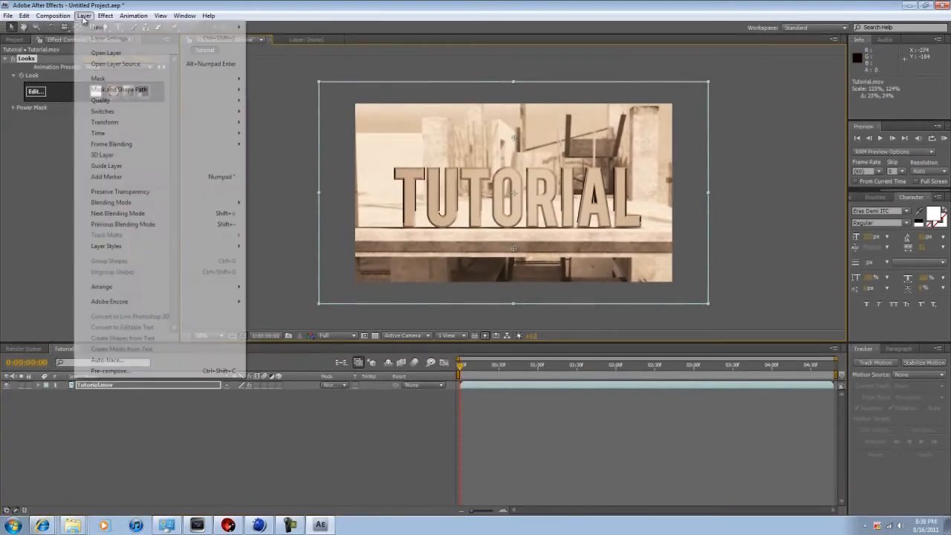
mouse_move(233, 26)
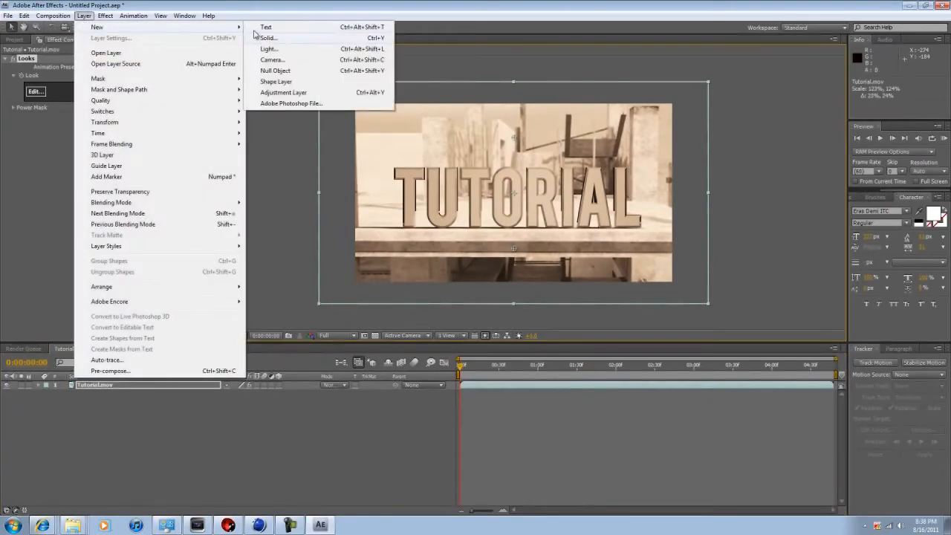
click(320, 70)
Add a camera with the 28mm preset to the composition
click(84, 16)
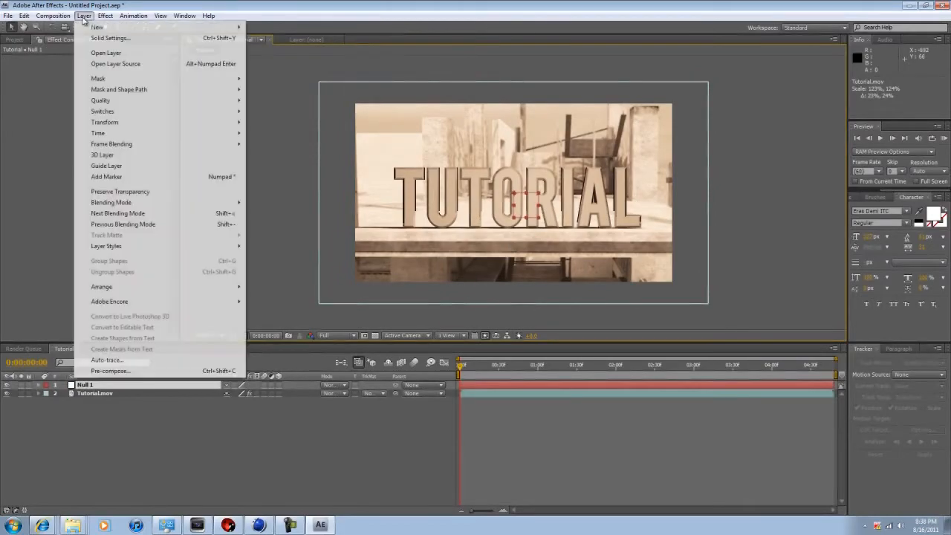
mouse_move(162, 29)
click(291, 60)
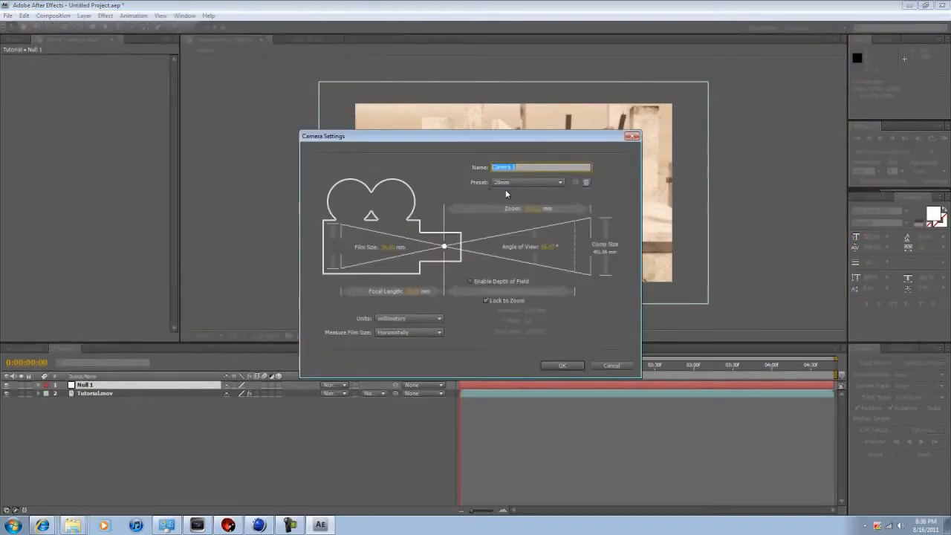
click(562, 366)
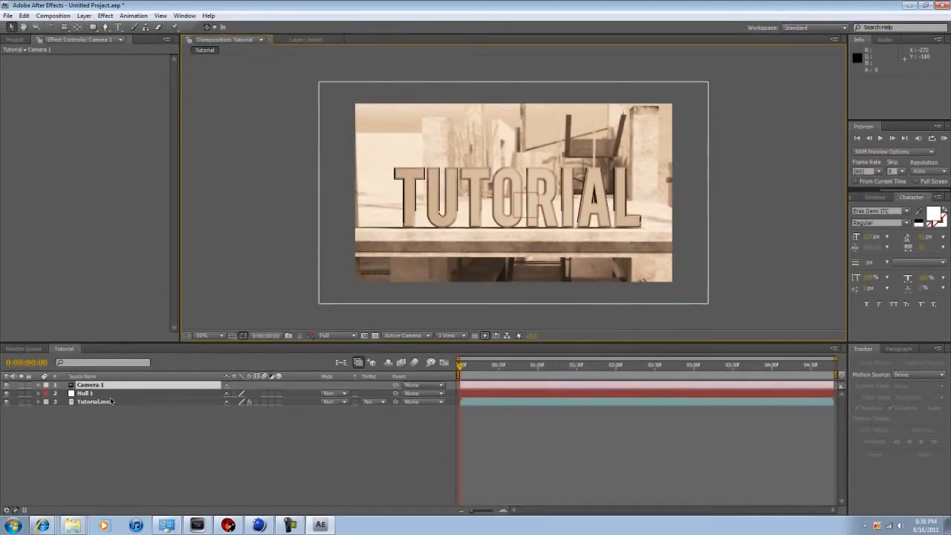
key(space)
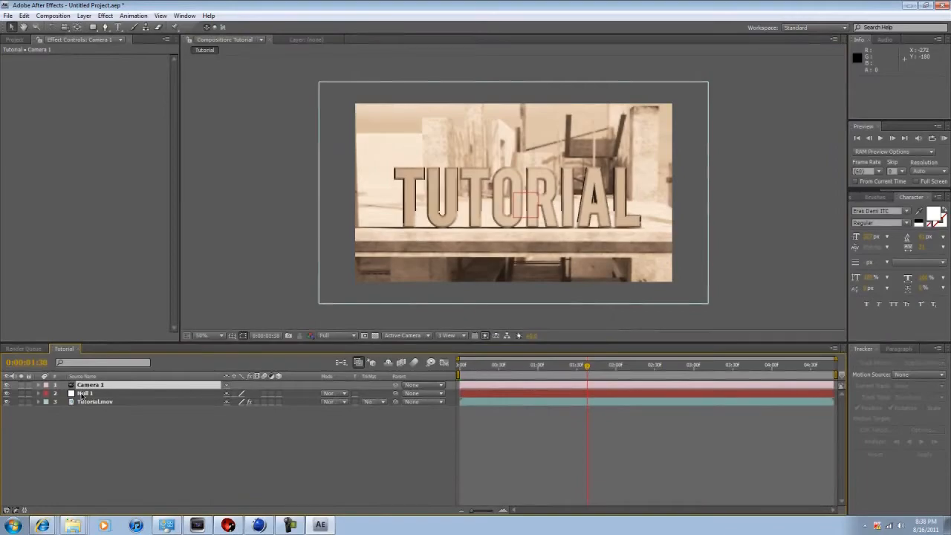
key(ctrl+Down)
drag(587, 369, 542, 369)
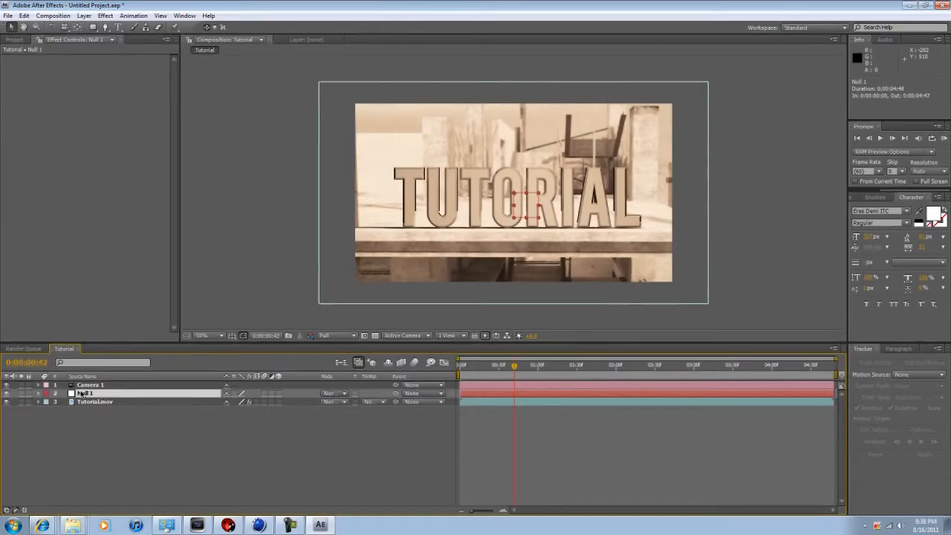
double_click(82, 393)
click(222, 40)
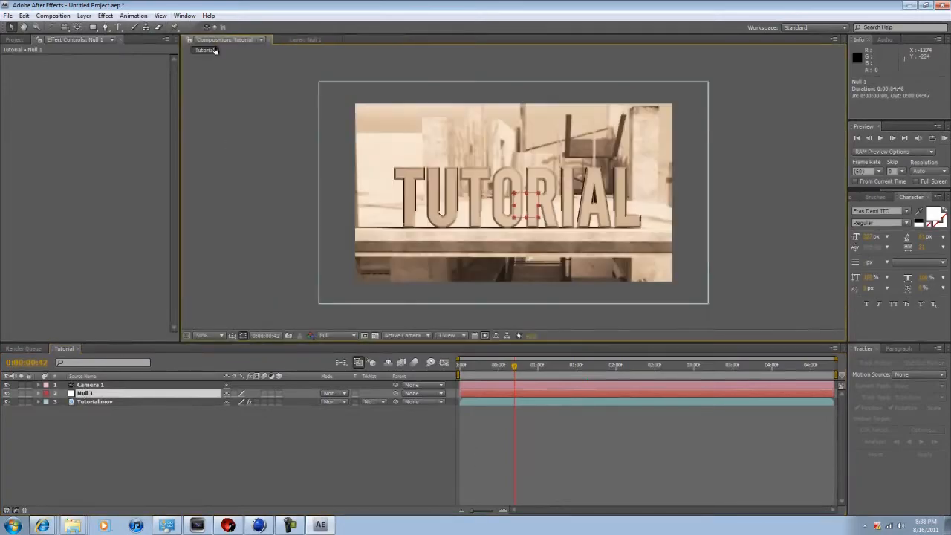
Reveal the Position property of the Camera 1 layer, leaving it without keyframes
click(93, 385)
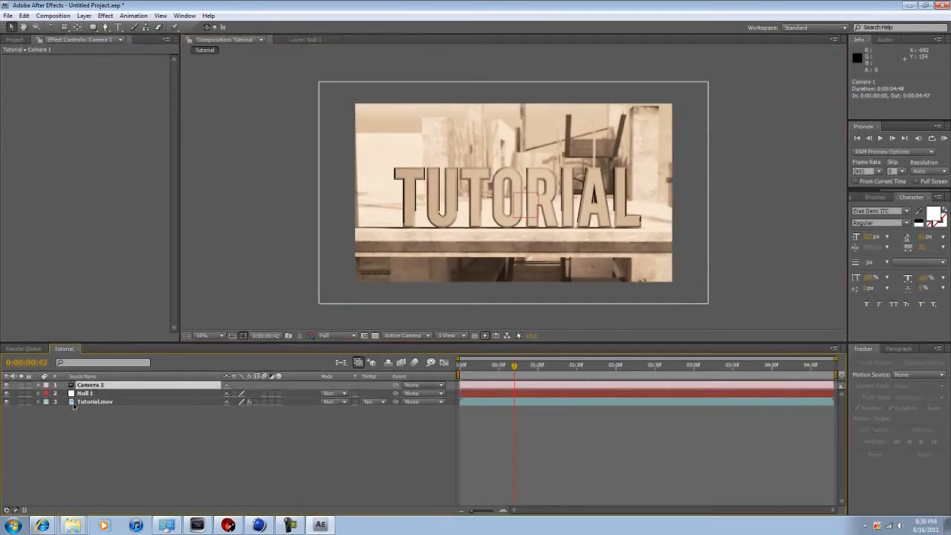
key(p)
click(65, 393)
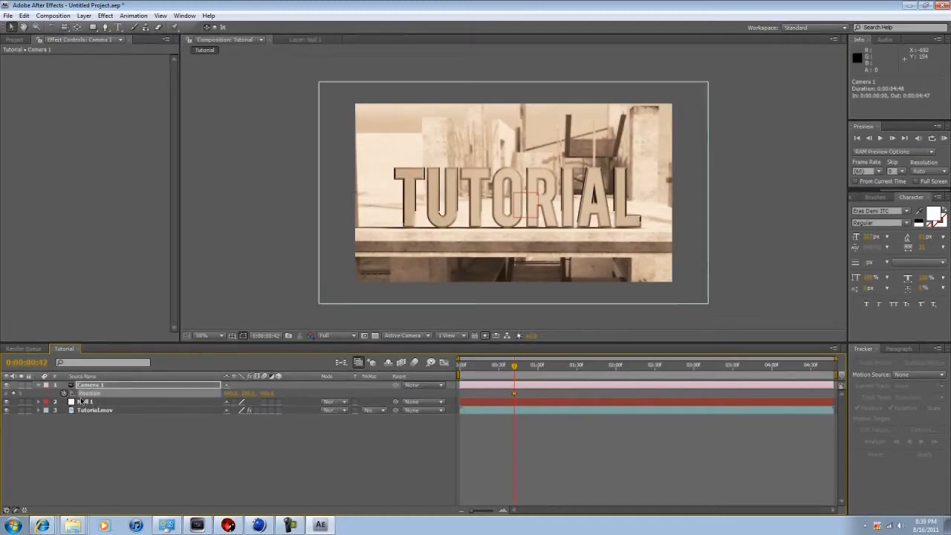
click(64, 393)
key(shift)
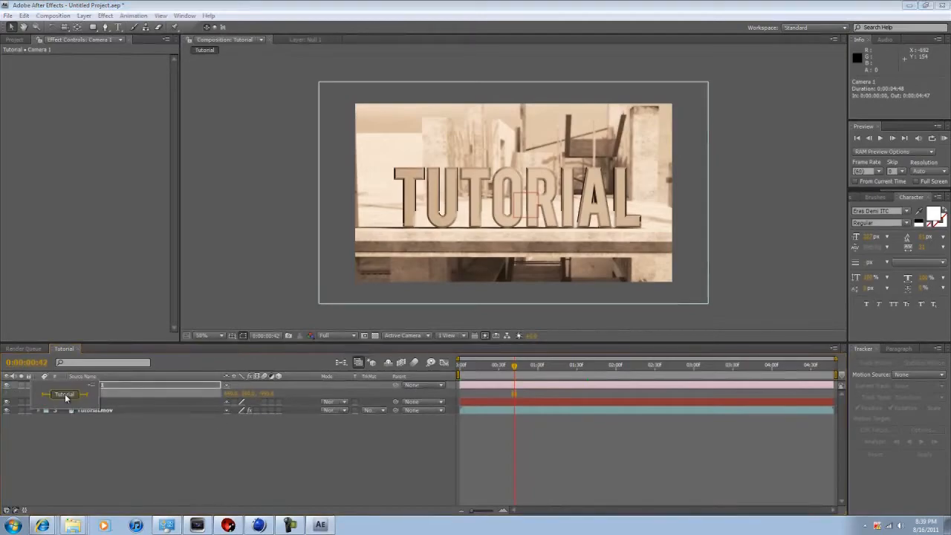
Add the expression wiggle(2,35) to the camera's Position and scrub the composition to check the motion
alt+click(65, 393)
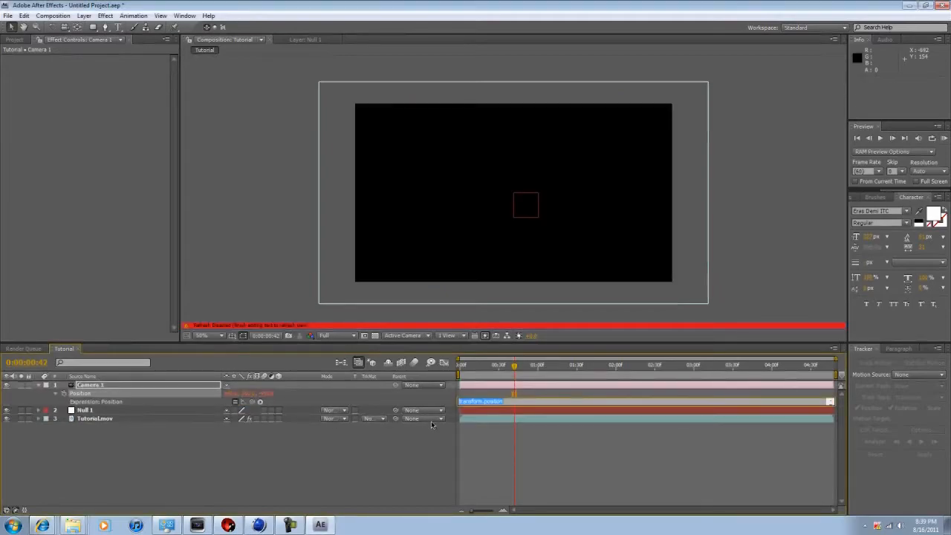
key(BackSpace)
text(wiggl)
key(BackSpace)
key(BackSpace)
key(BackSpace)
key(BackSpace)
key(BackSpace)
text(wiggle)
text((2,35)
click(393, 481)
drag(502, 365, 528, 392)
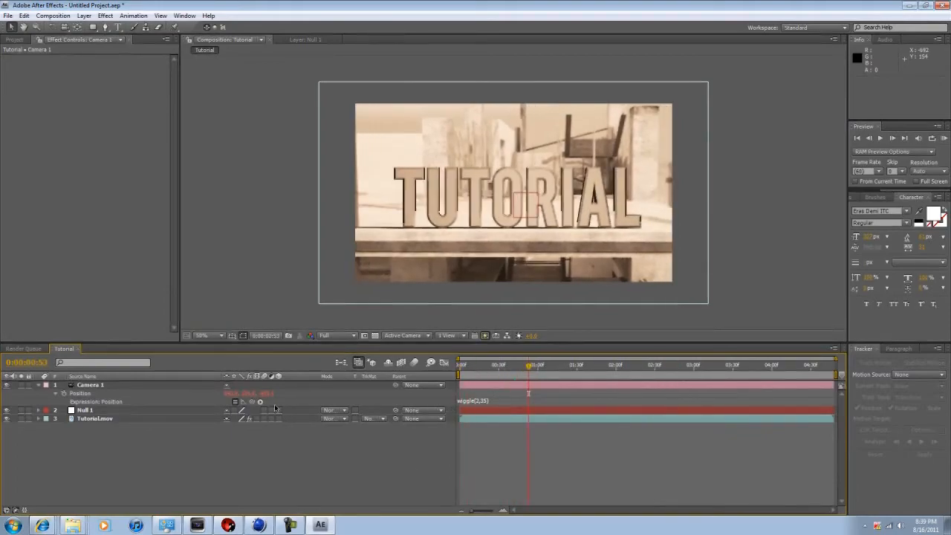
Parent Null 1 to Camera 1 and Tutorial.mov to Null 1, and scrub the composition to check the shake
drag(395, 411, 149, 384)
click(507, 364)
drag(396, 421, 81, 410)
drag(508, 367, 690, 367)
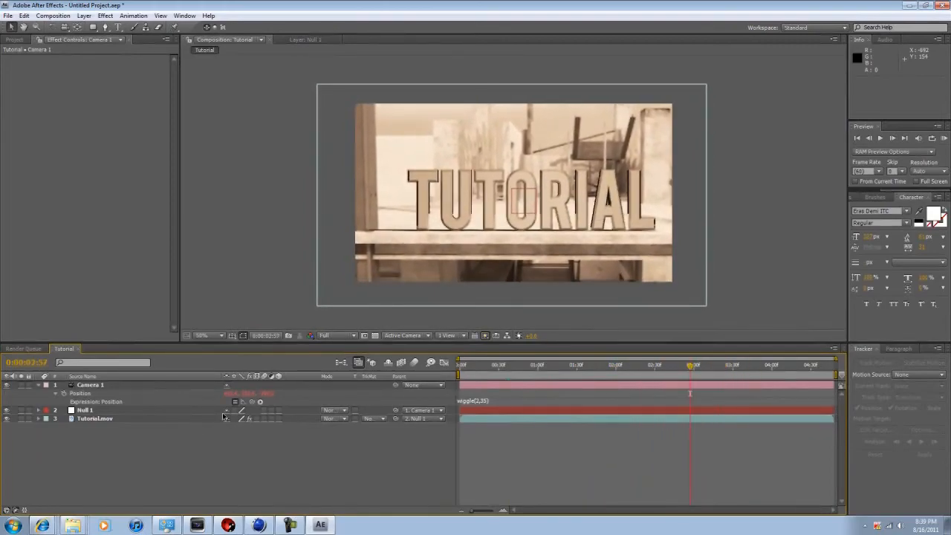
Replace the camera's Position expression with wiggle(1,35) and scrub the composition to check the shake
click(87, 393)
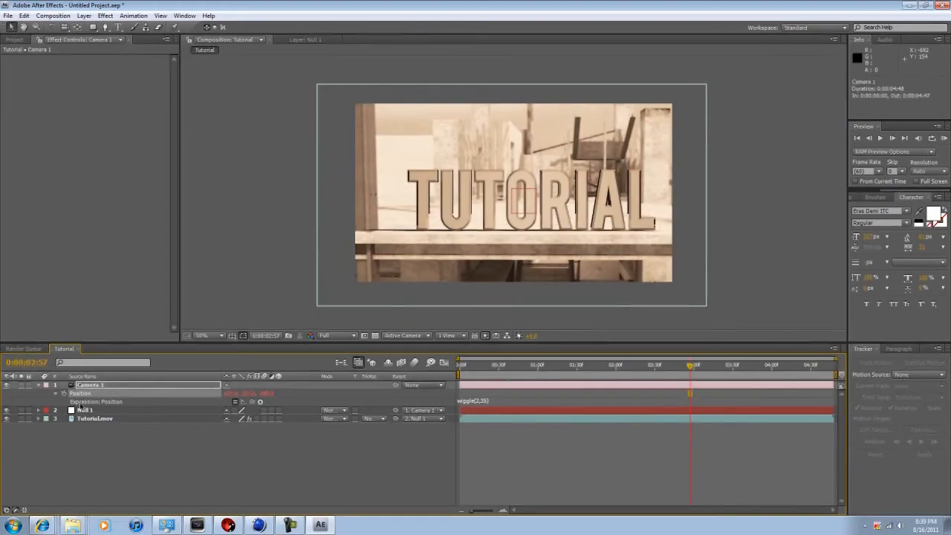
alt+click(65, 391)
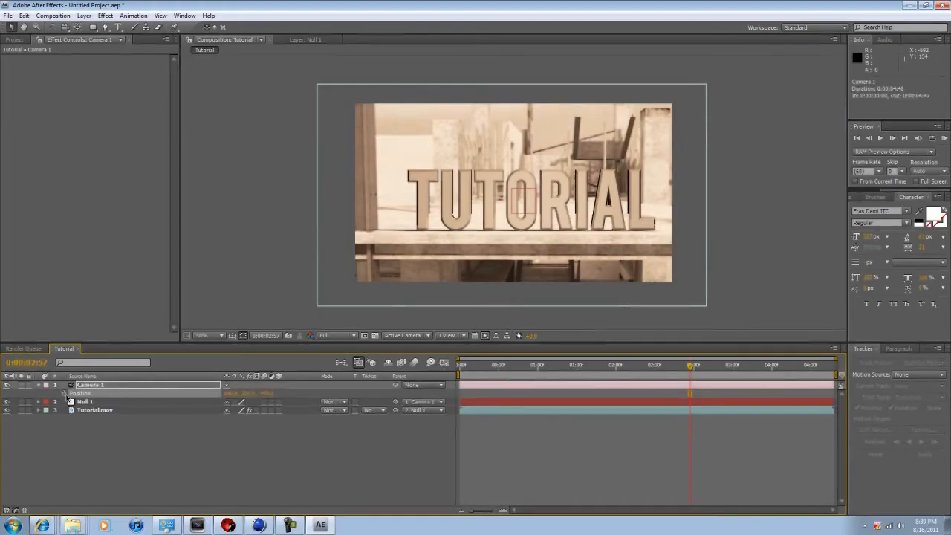
alt+click(65, 393)
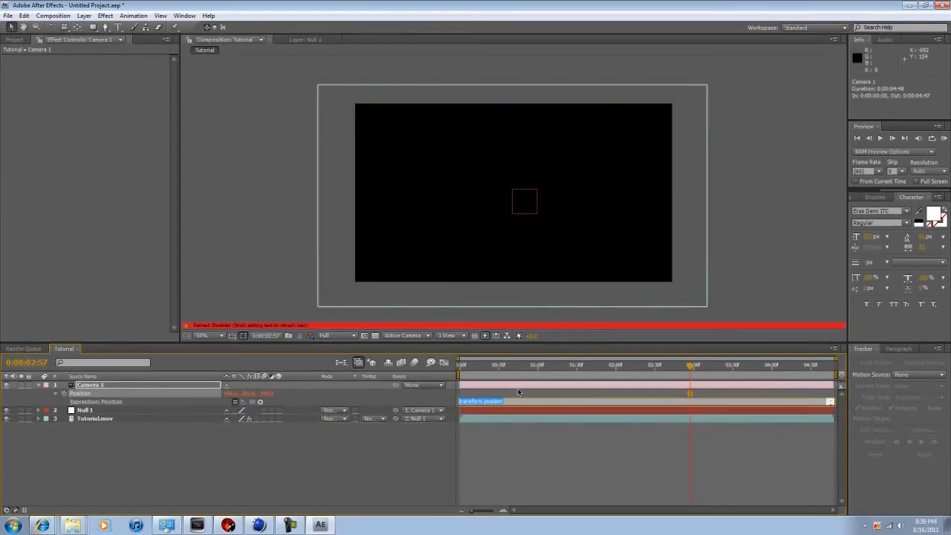
text(wiggle(1,35)
click(378, 483)
drag(538, 364, 698, 363)
click(599, 367)
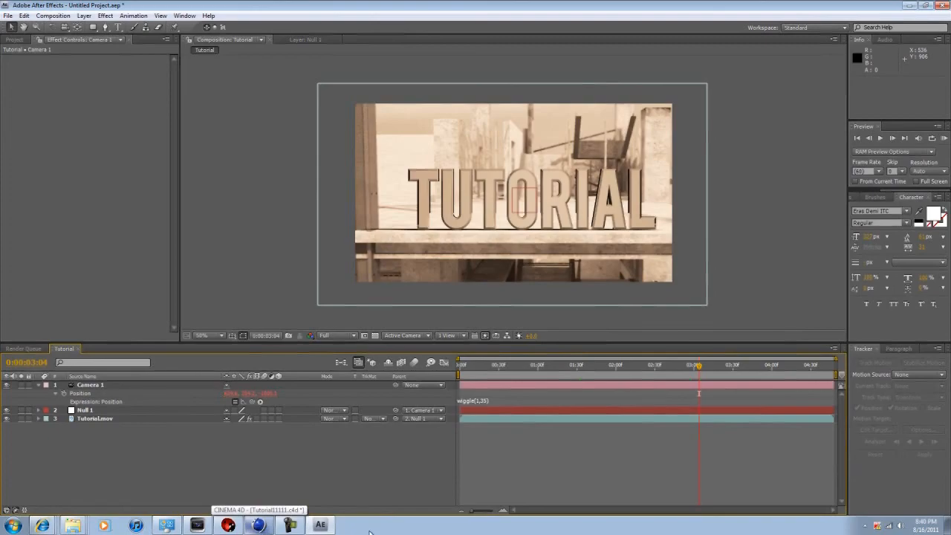
click(294, 524)
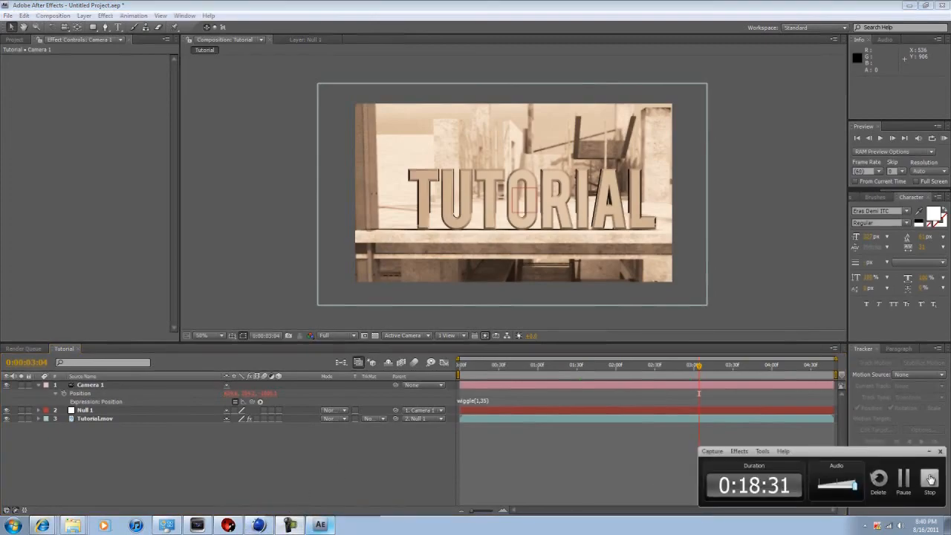